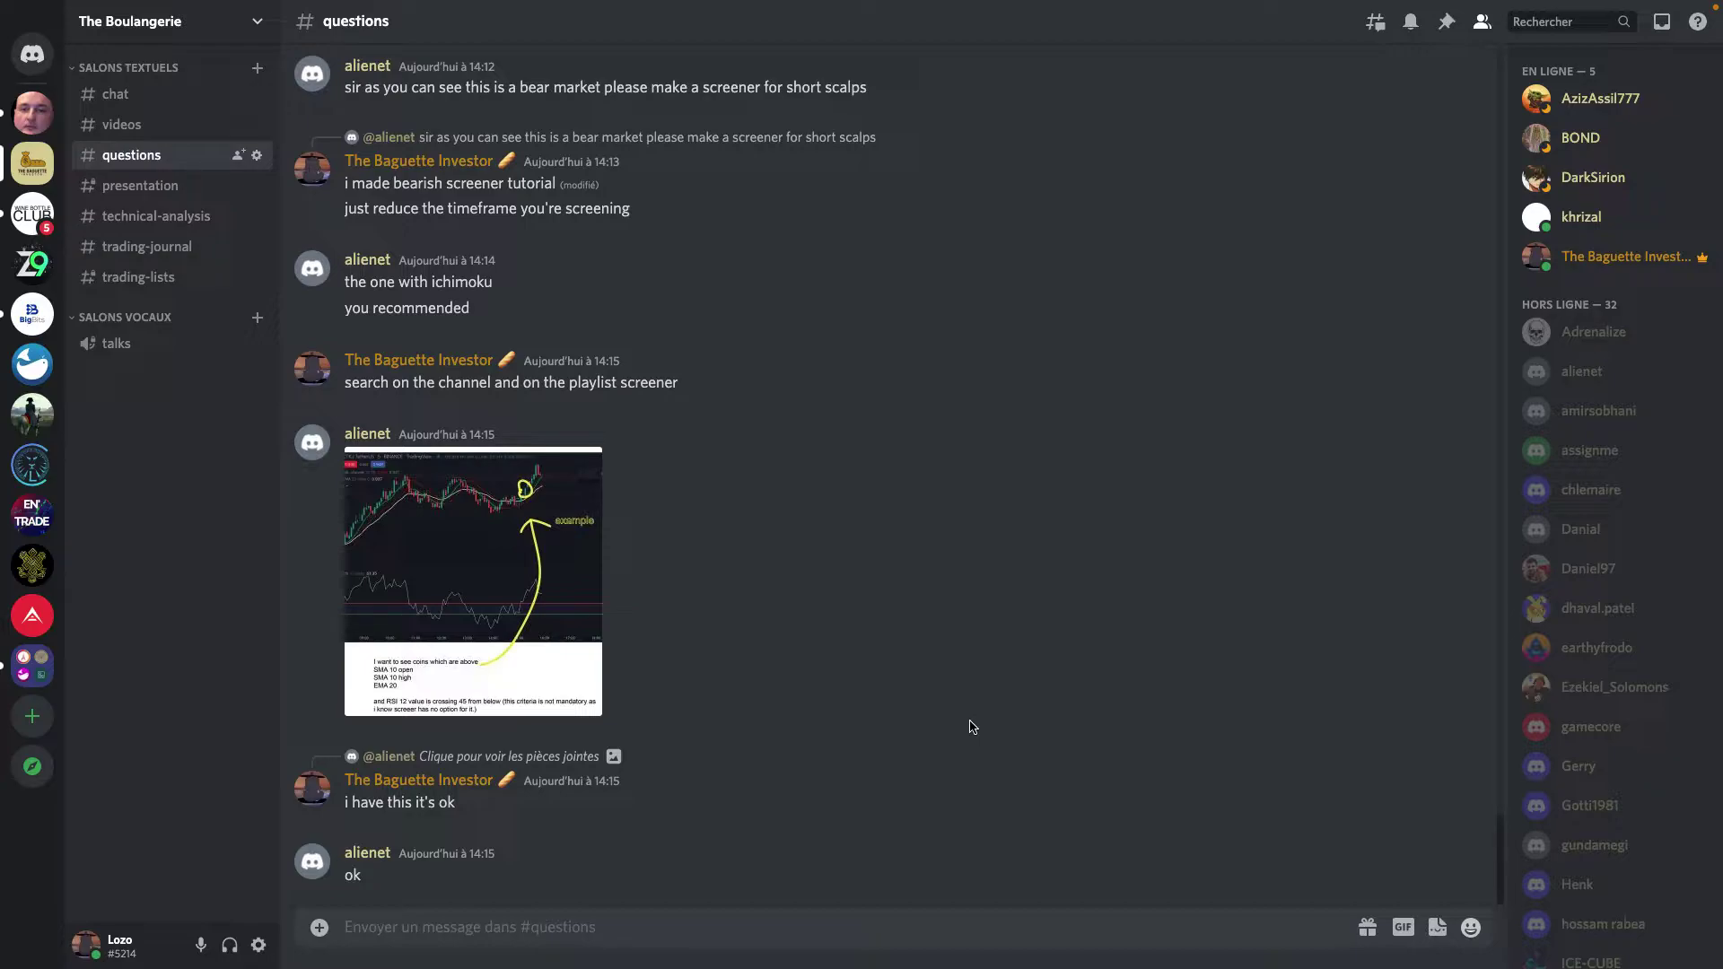
Look over the Discord example chart, then bring up TradingView's Crypto Screener table.
{"action": "left_click", "coordinate": [565, 645]}
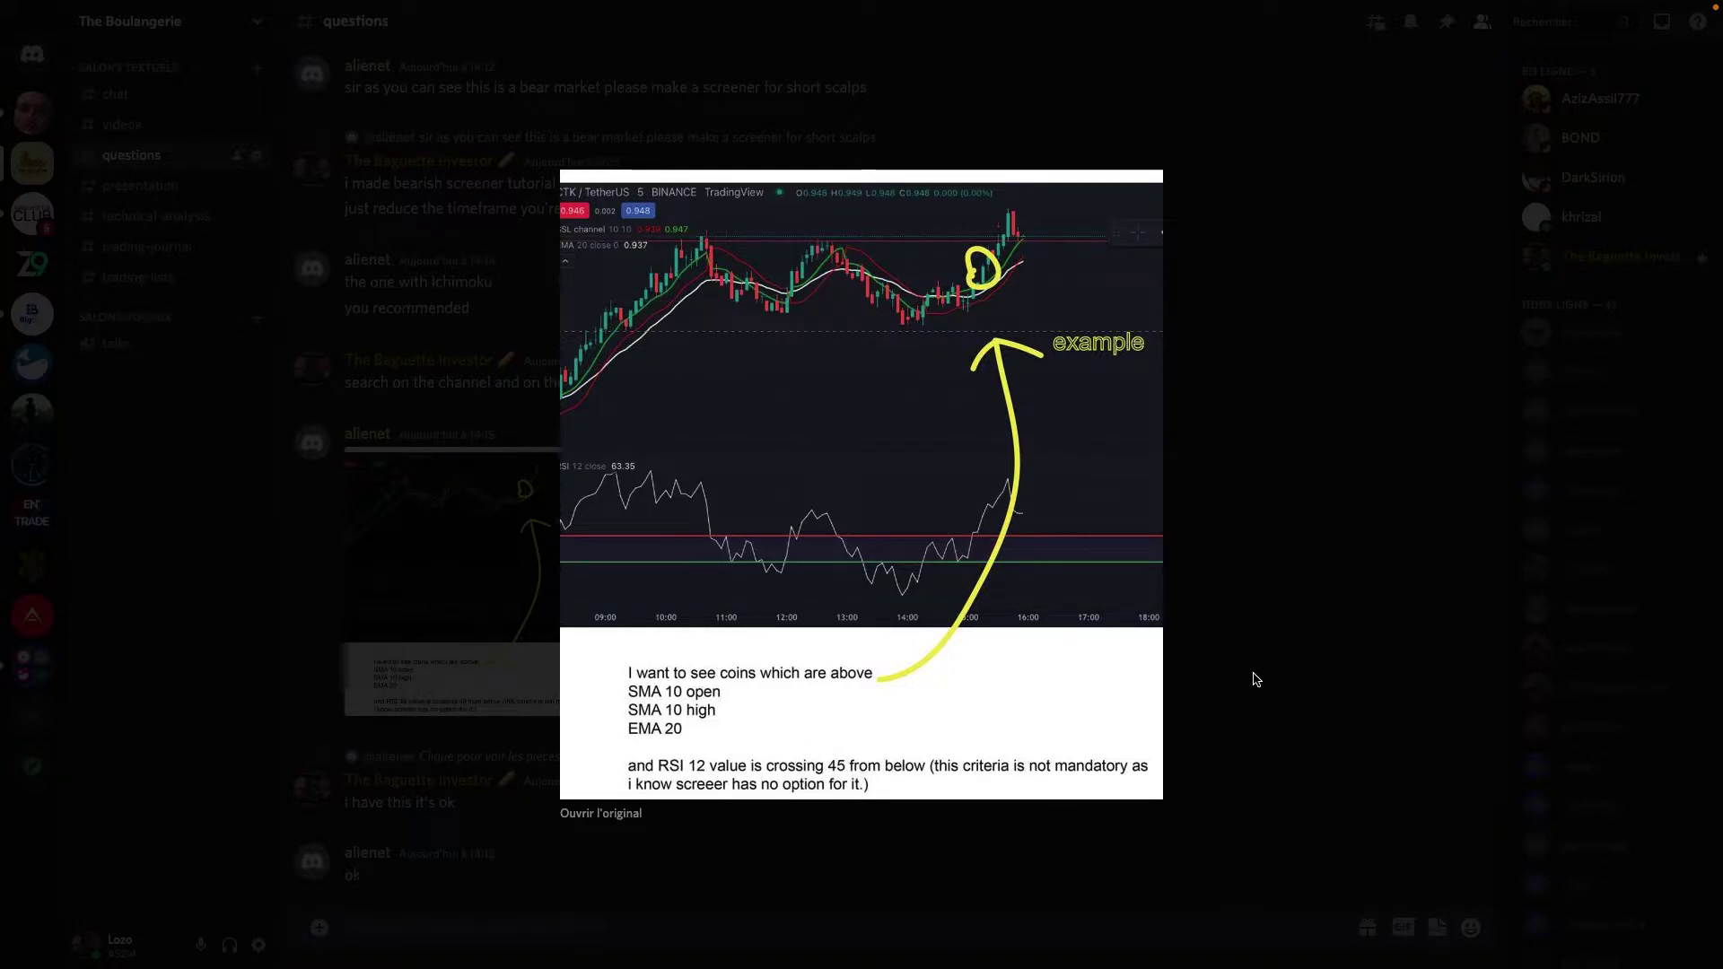
{"action": "left_click", "coordinate": [1293, 665]}
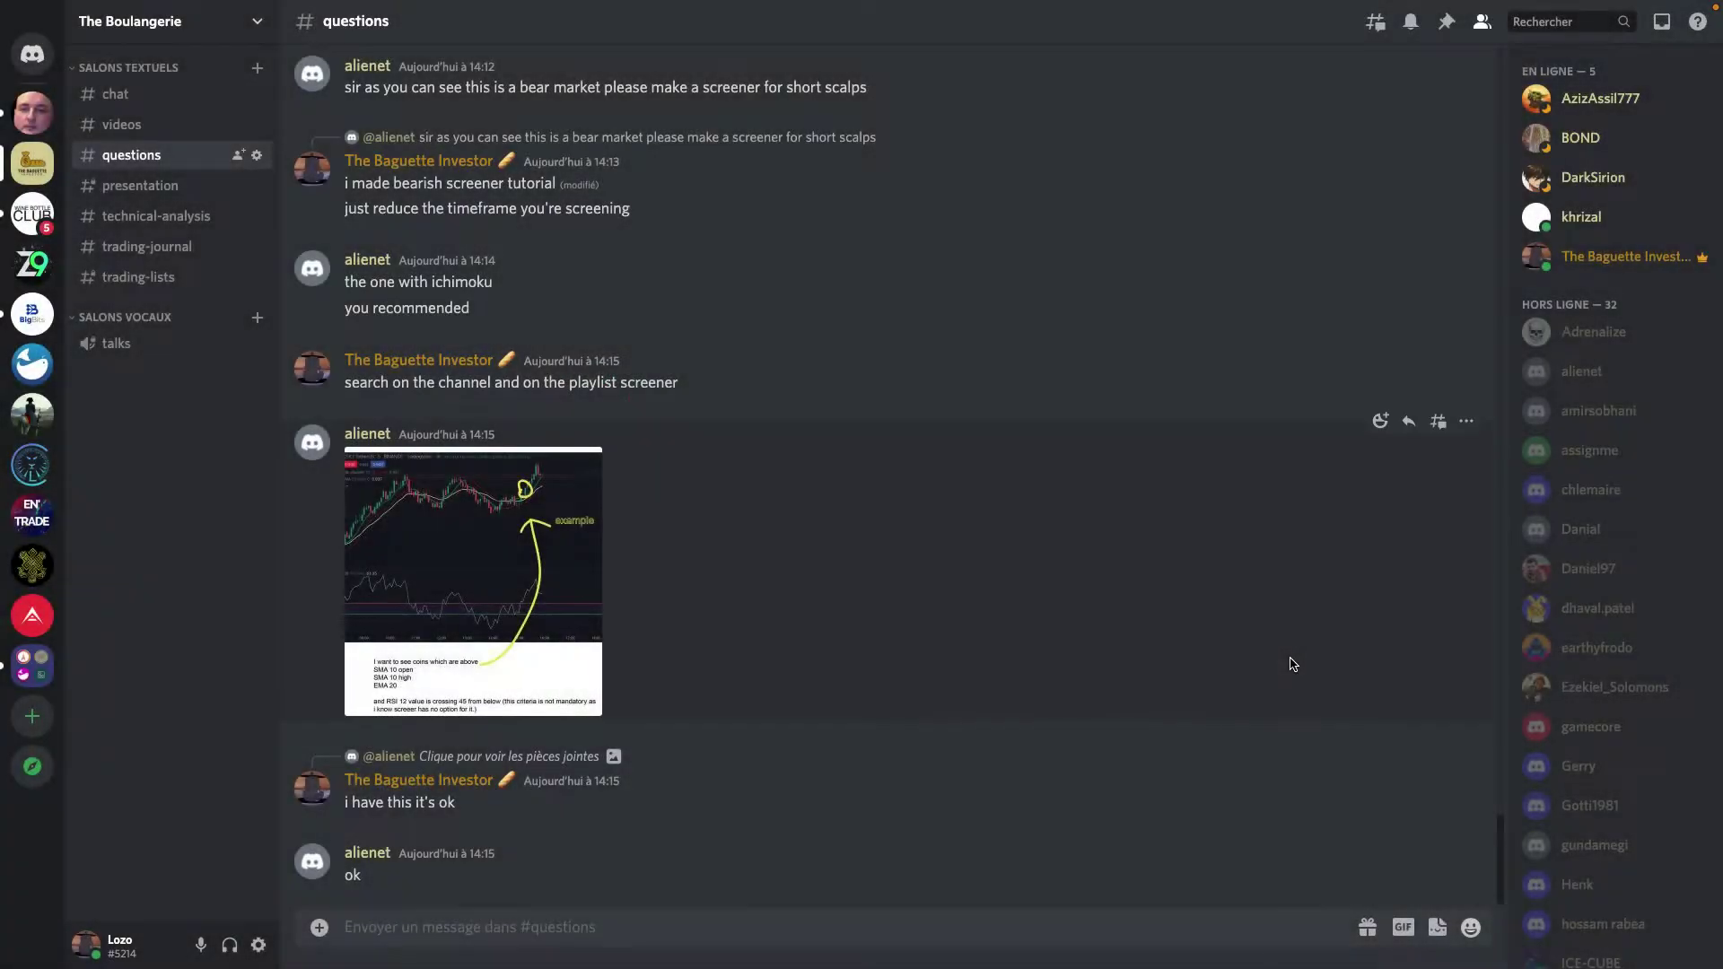
{"action": "key", "text": "ctrl+Right"}
{"action": "left_click", "coordinate": [169, 673]}
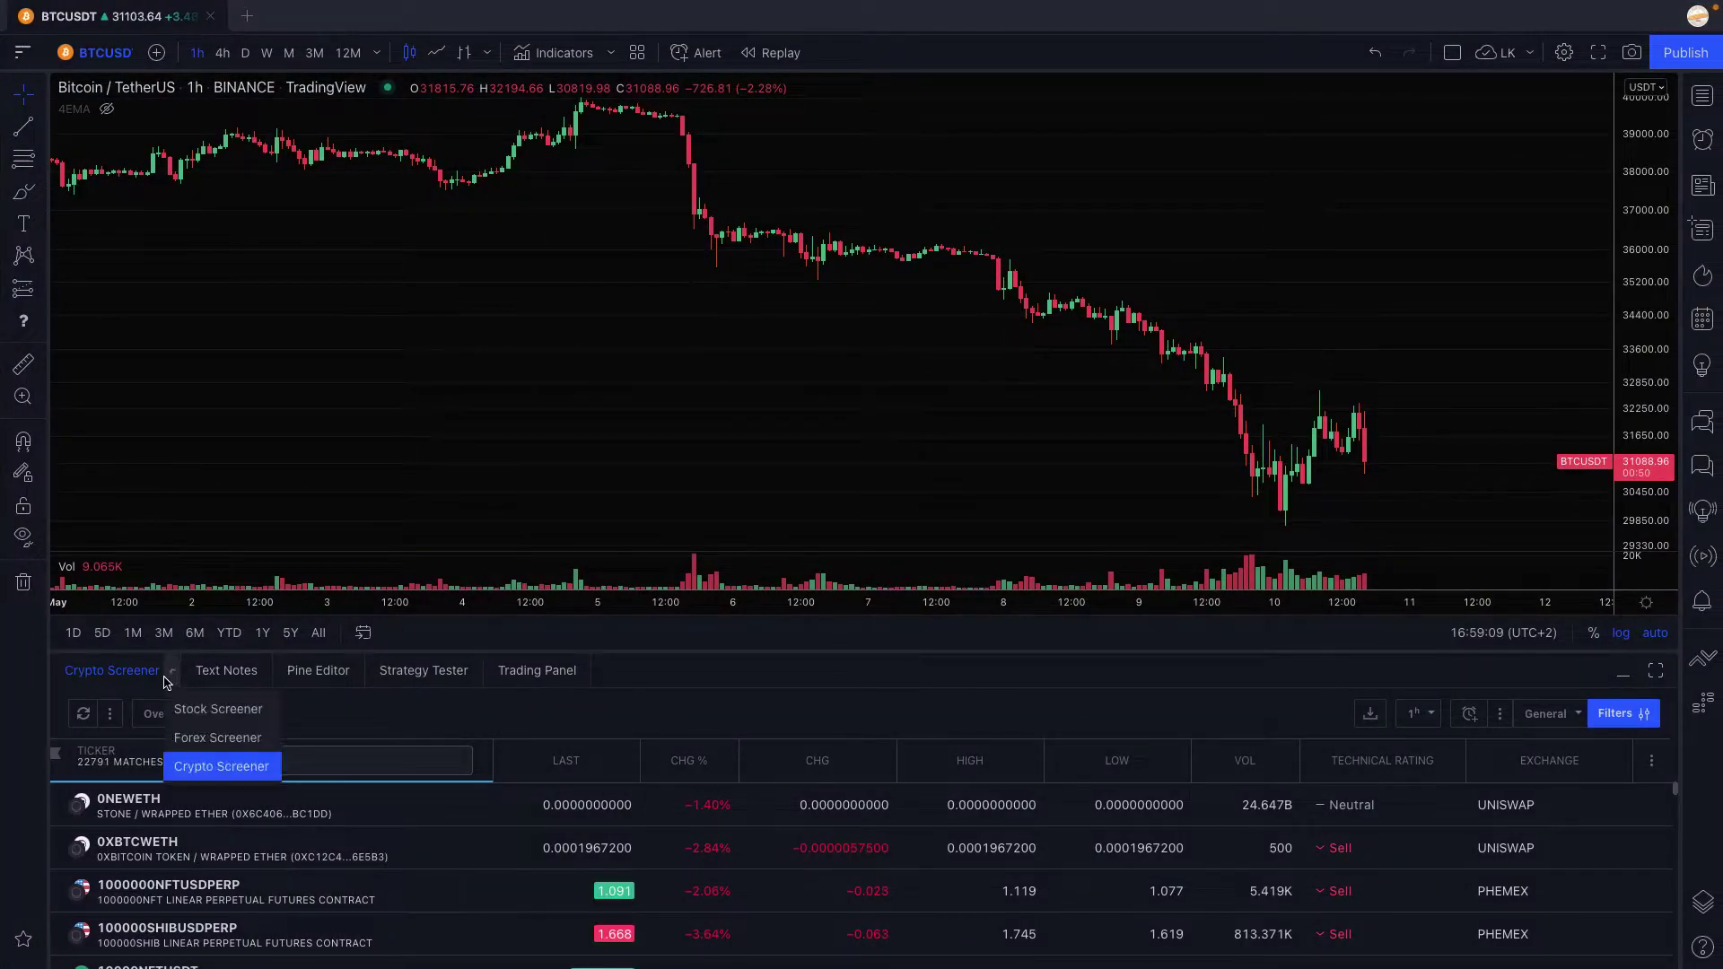
{"action": "left_click", "coordinate": [113, 671]}
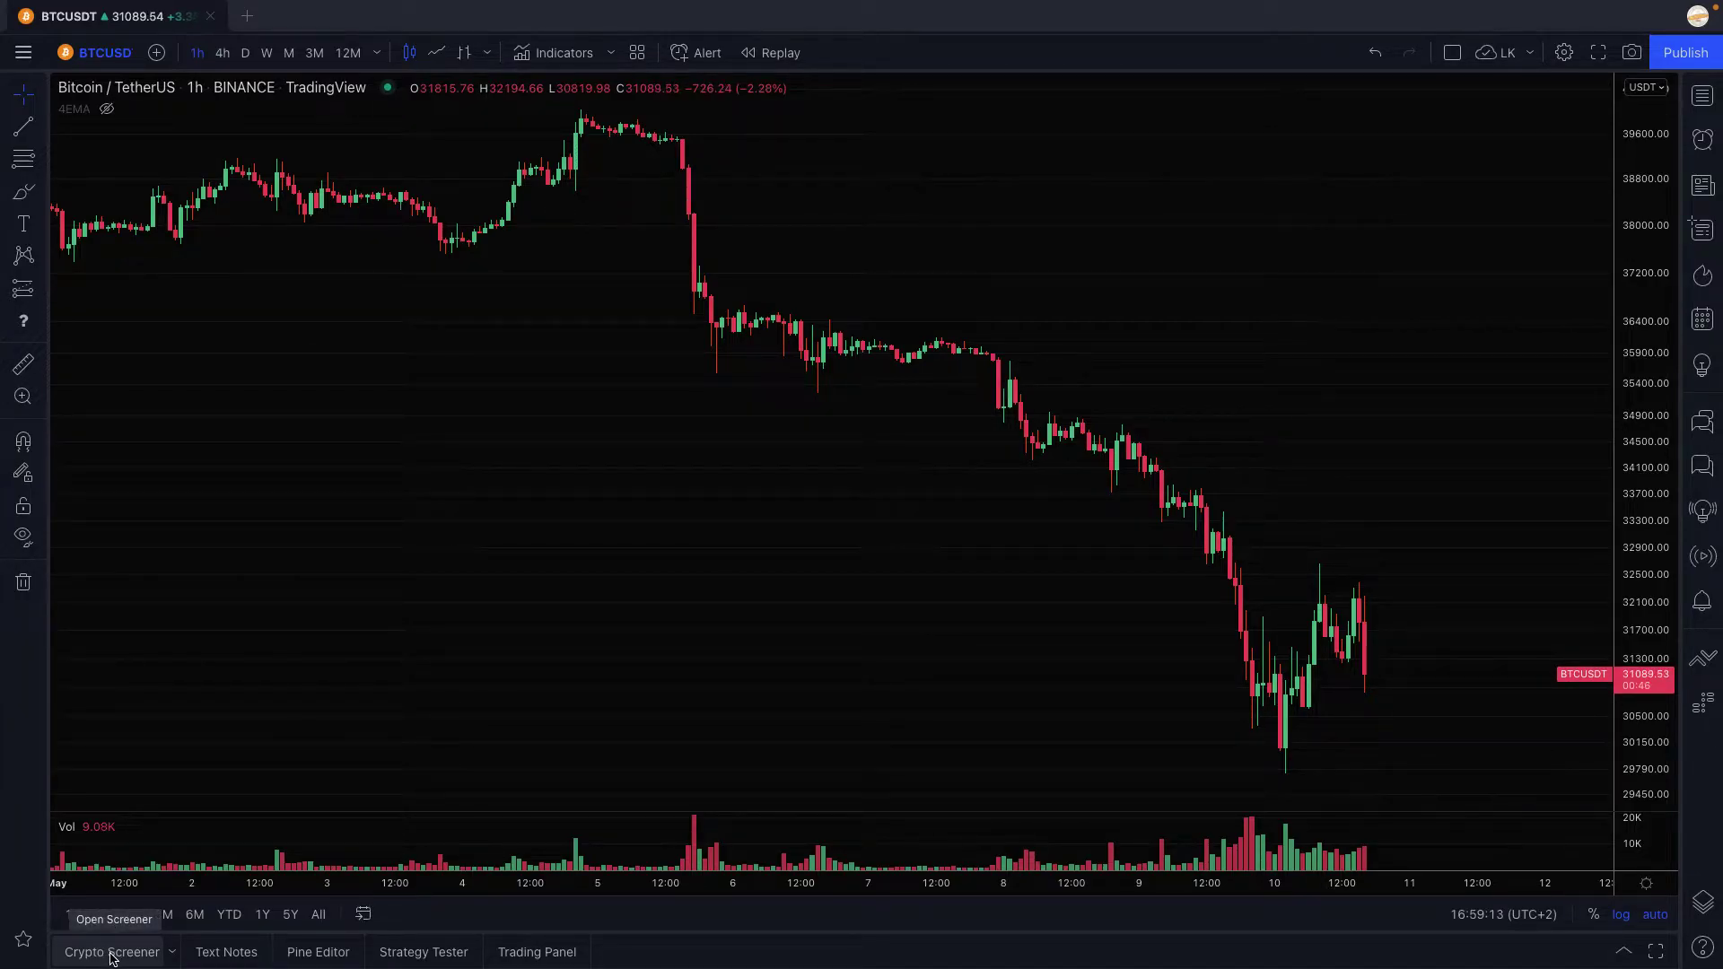
{"action": "left_click", "coordinate": [112, 953]}
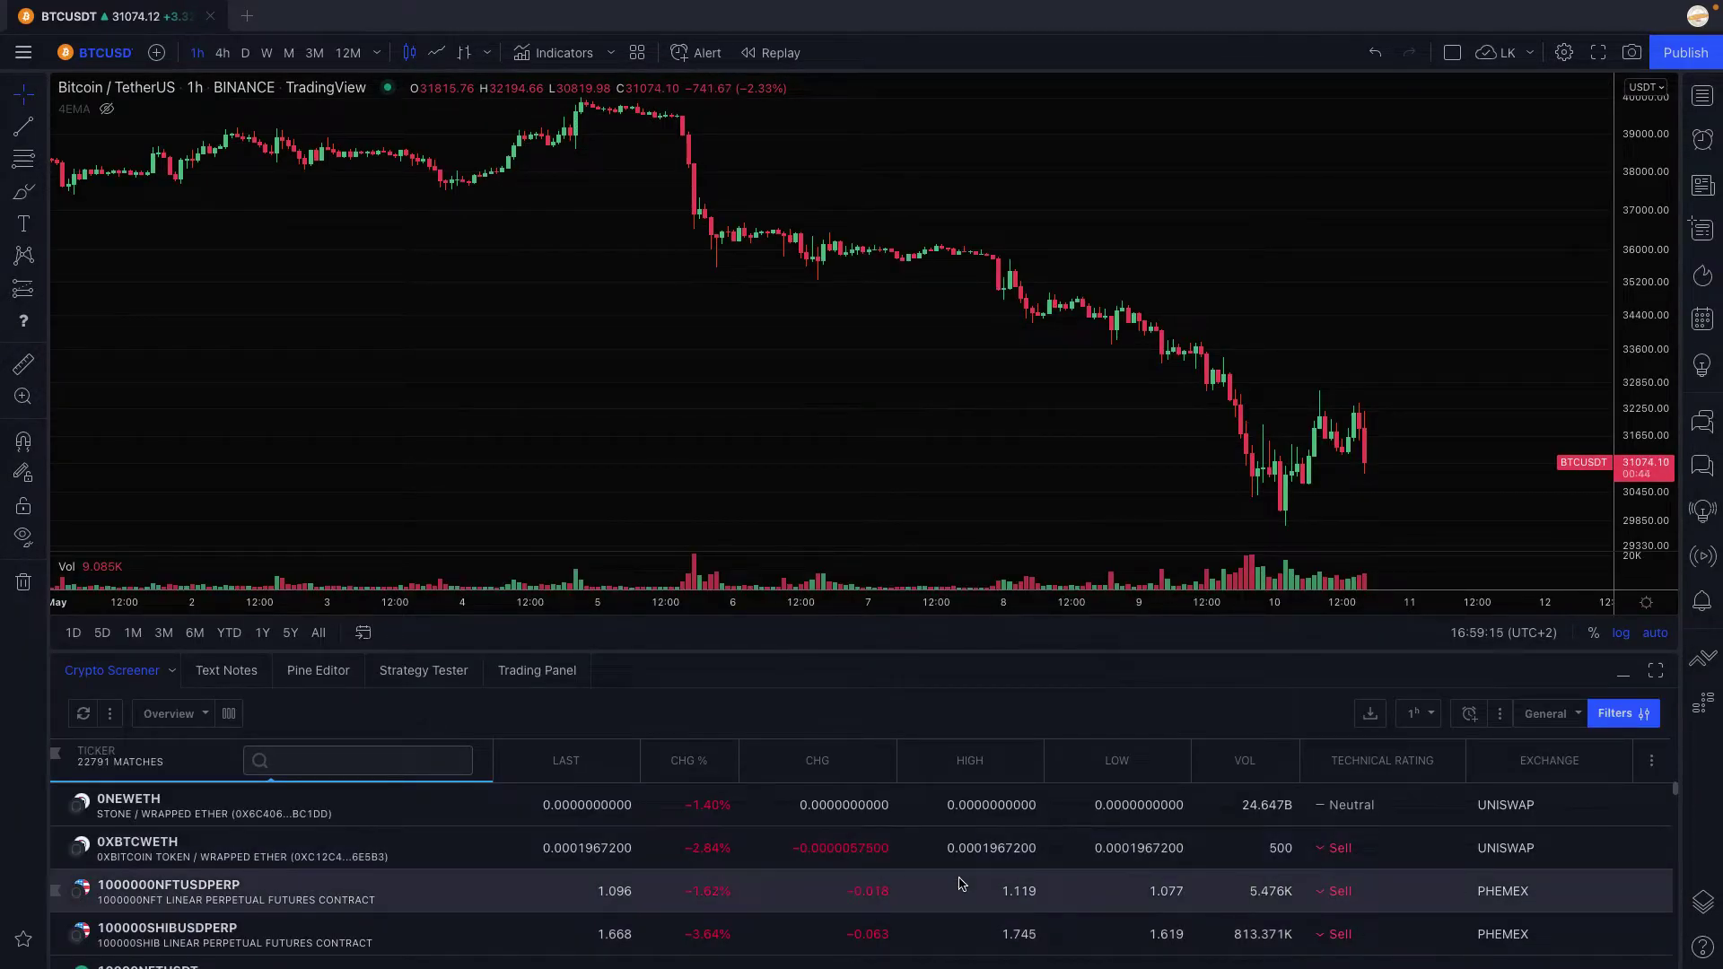
Filter the screener to Simple Moving Average (10) below the last price.
{"action": "left_click", "coordinate": [1616, 715]}
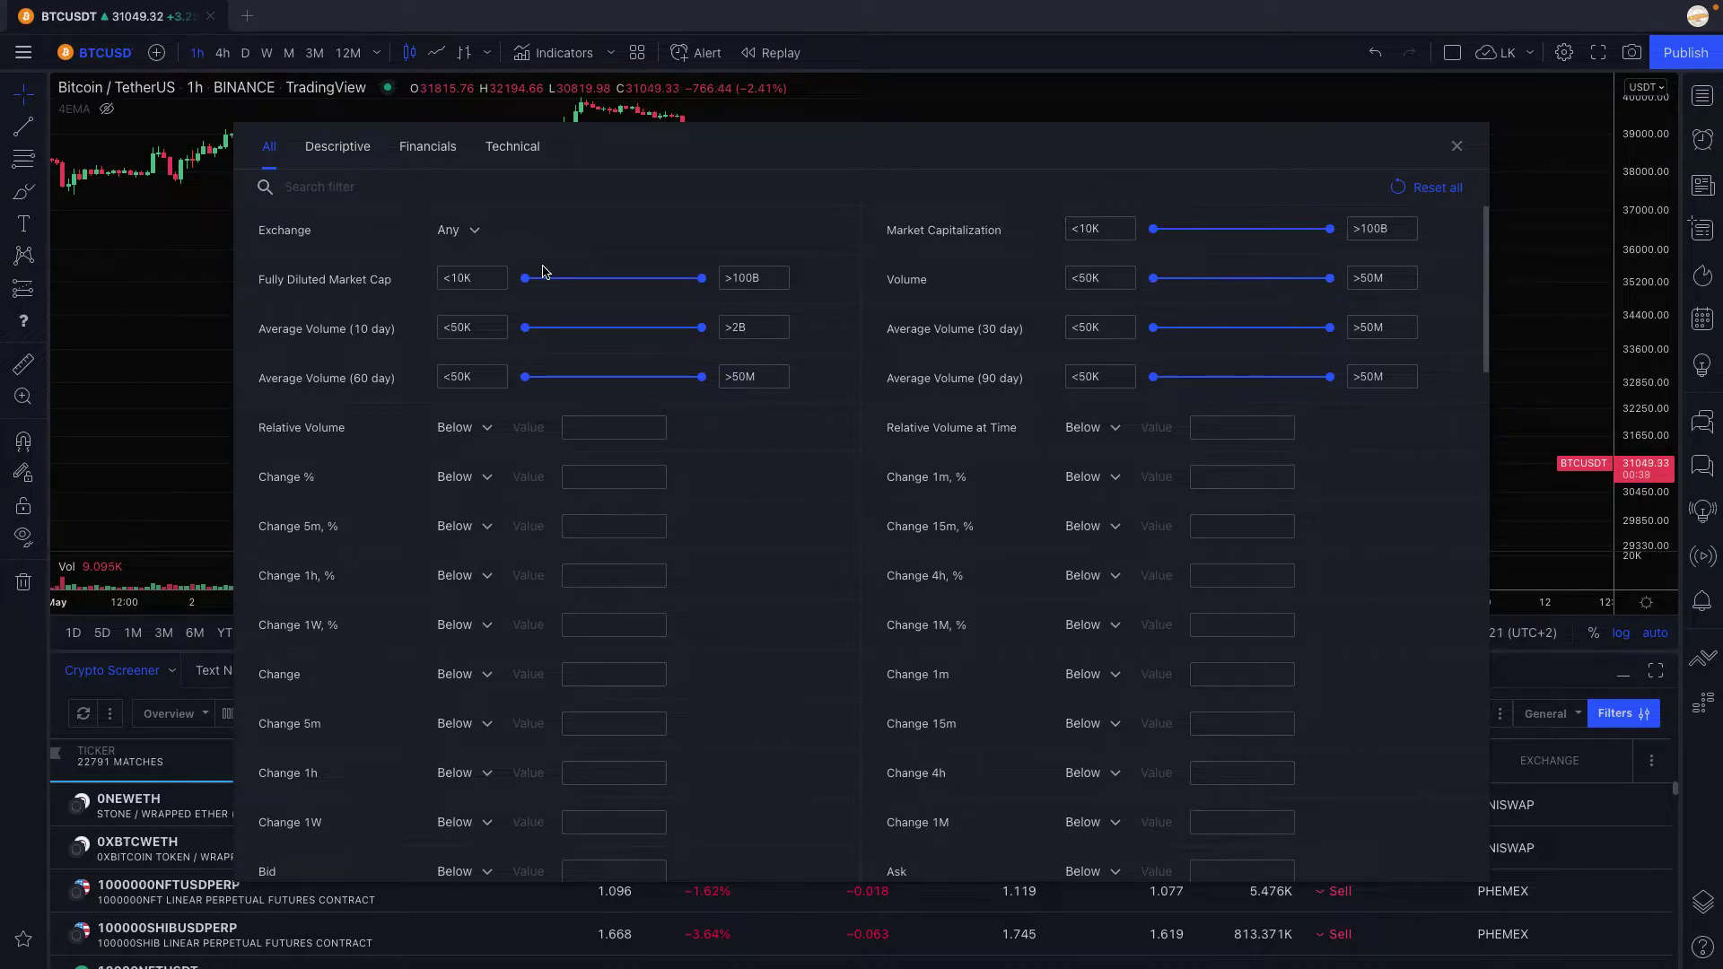
{"action": "type", "text": "sma"}
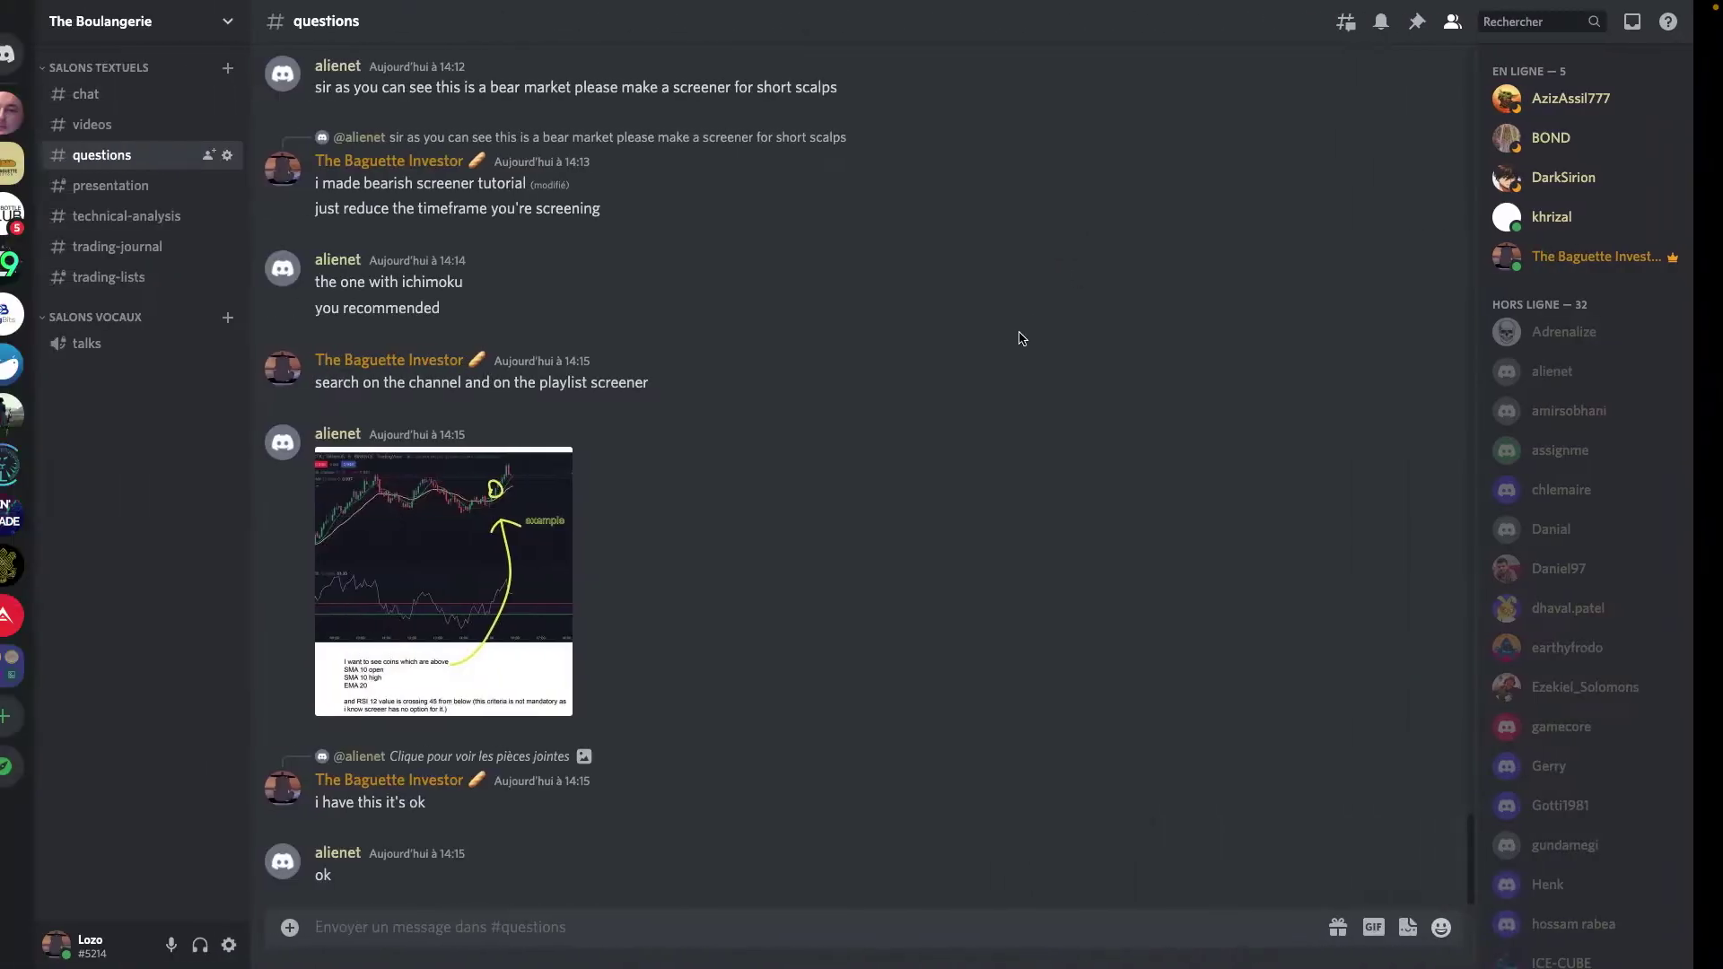
{"action": "left_click", "coordinate": [556, 691]}
{"action": "key", "text": "alt+Tab"}
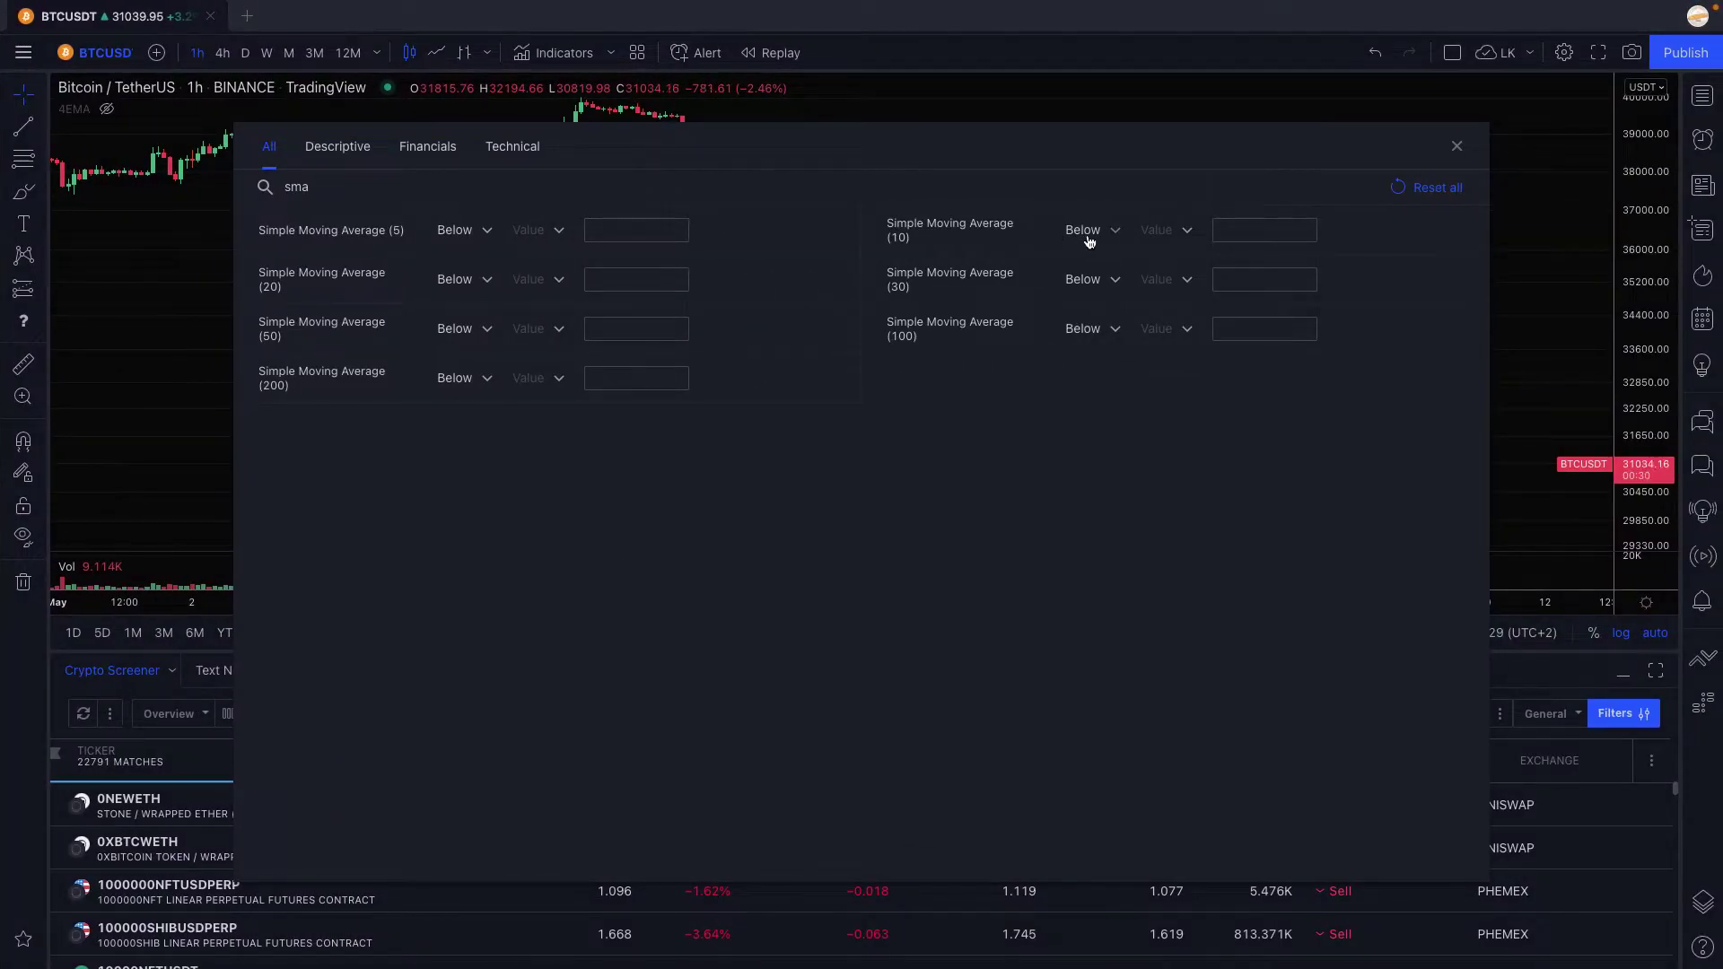
{"action": "left_click", "coordinate": [1164, 233]}
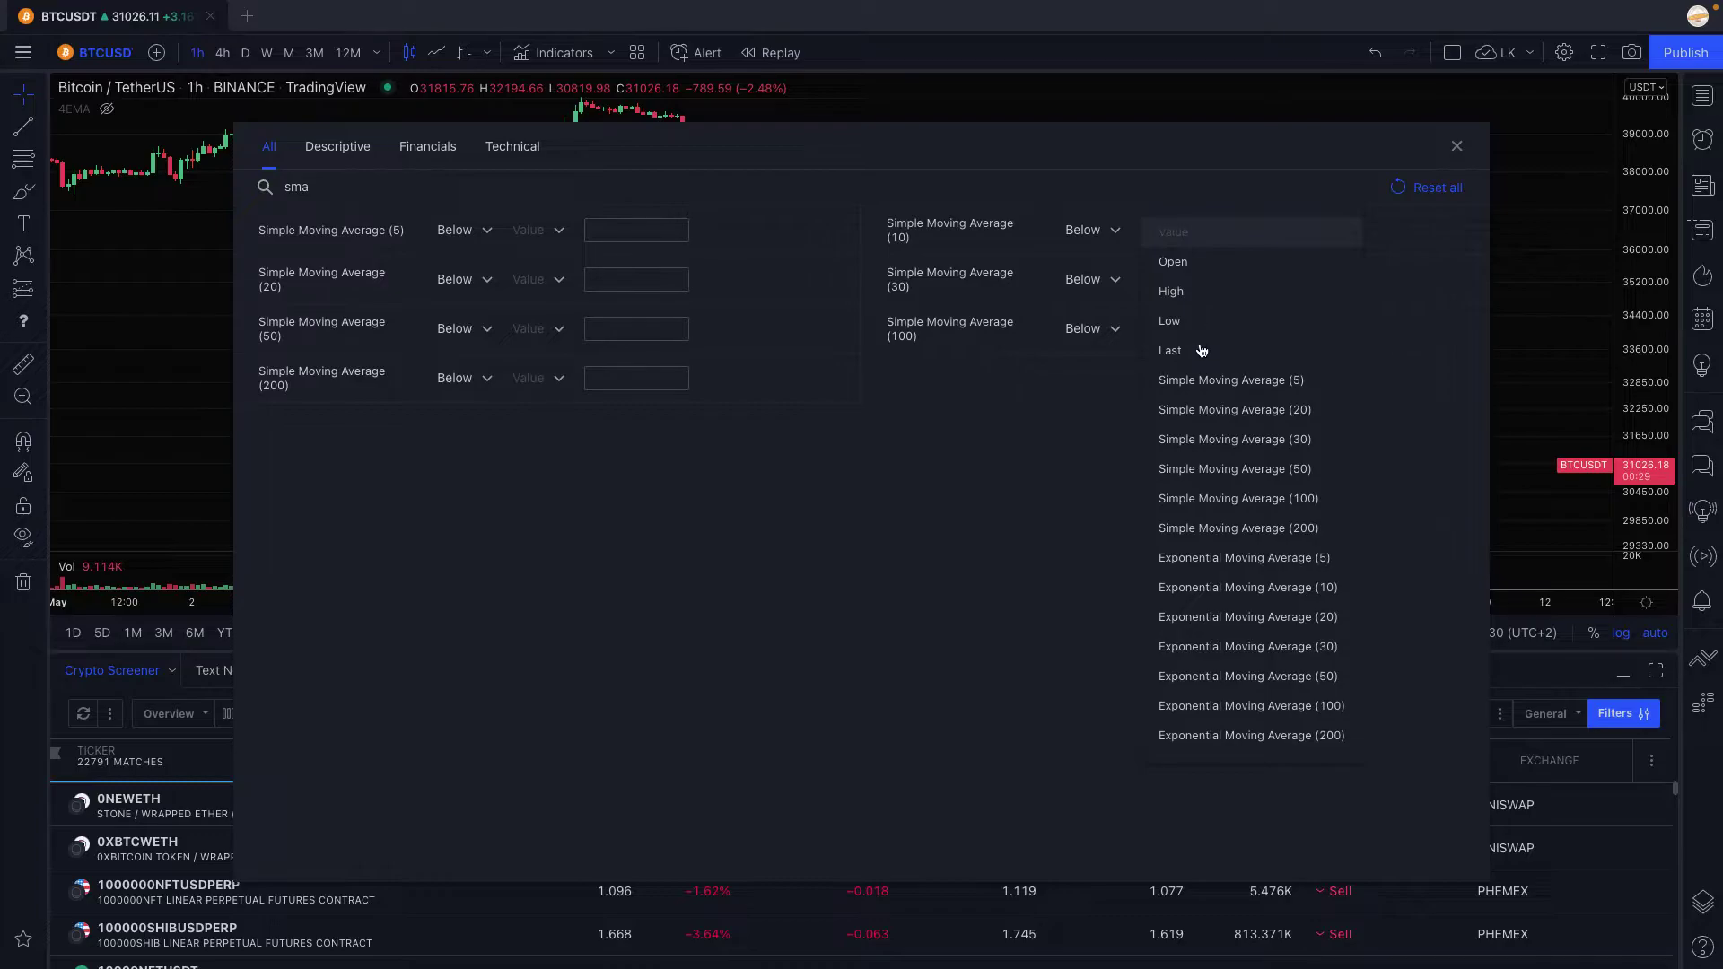
{"action": "left_click", "coordinate": [1170, 350]}
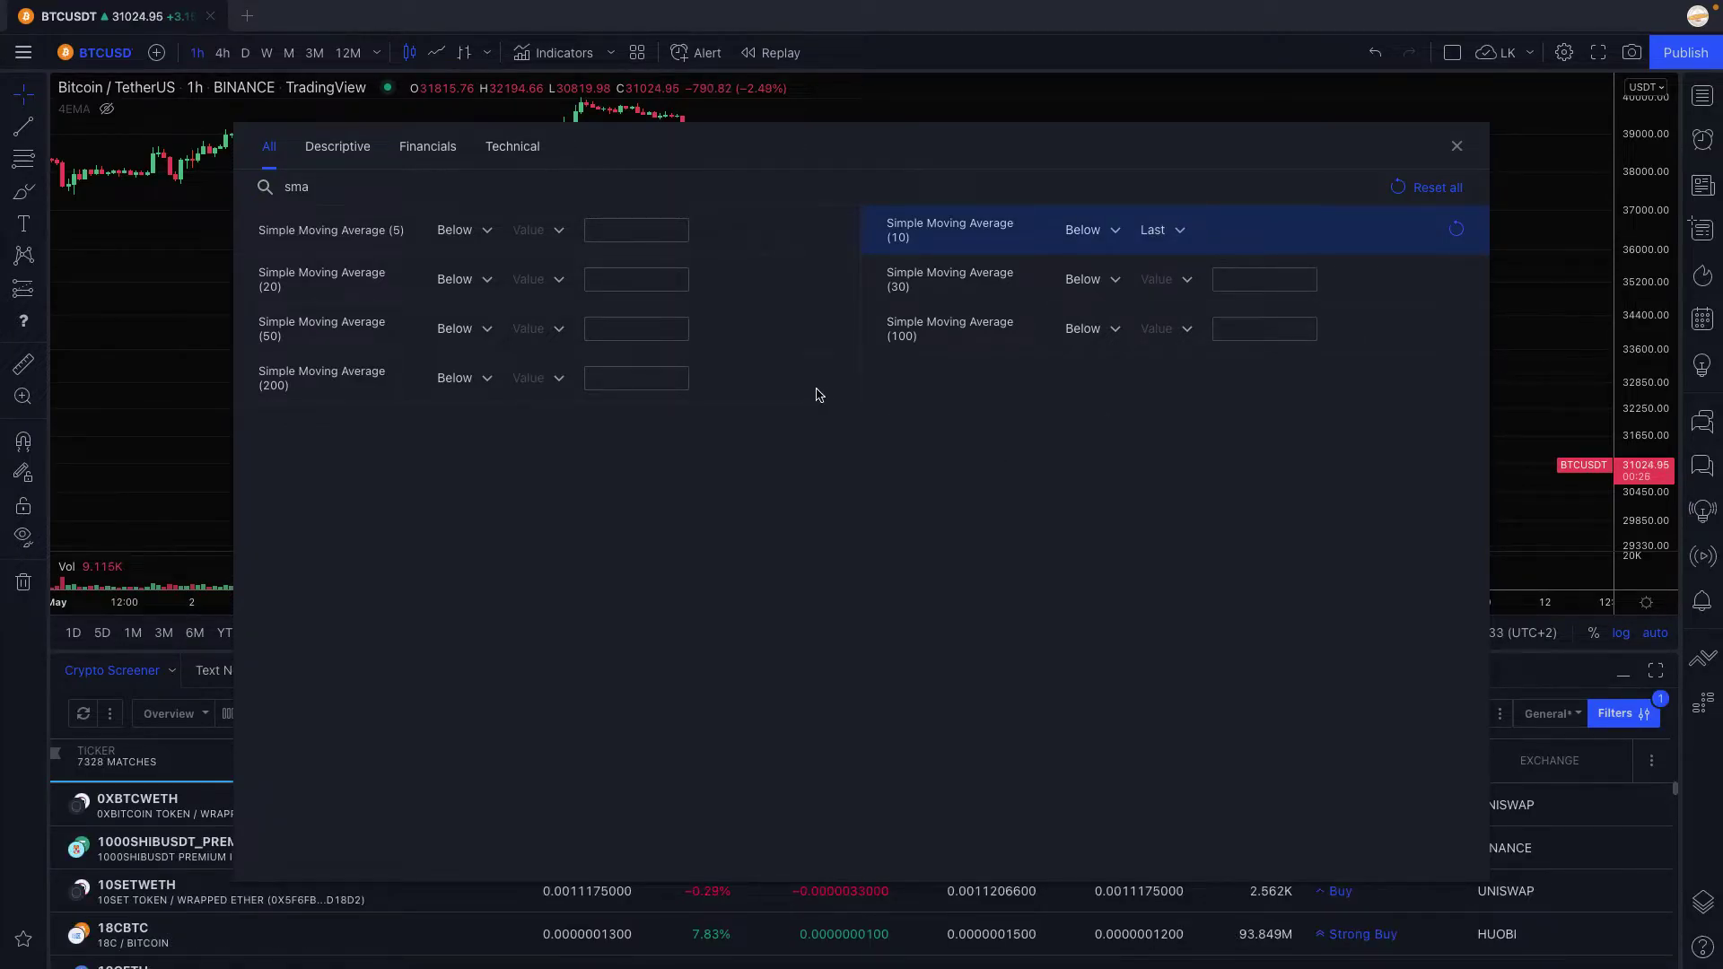
{"action": "double_click", "coordinate": [399, 183]}
Add an Exponential Moving Average (20) Below Last filter, cutting results to 5448 matches.
{"action": "type", "text": "ema"}
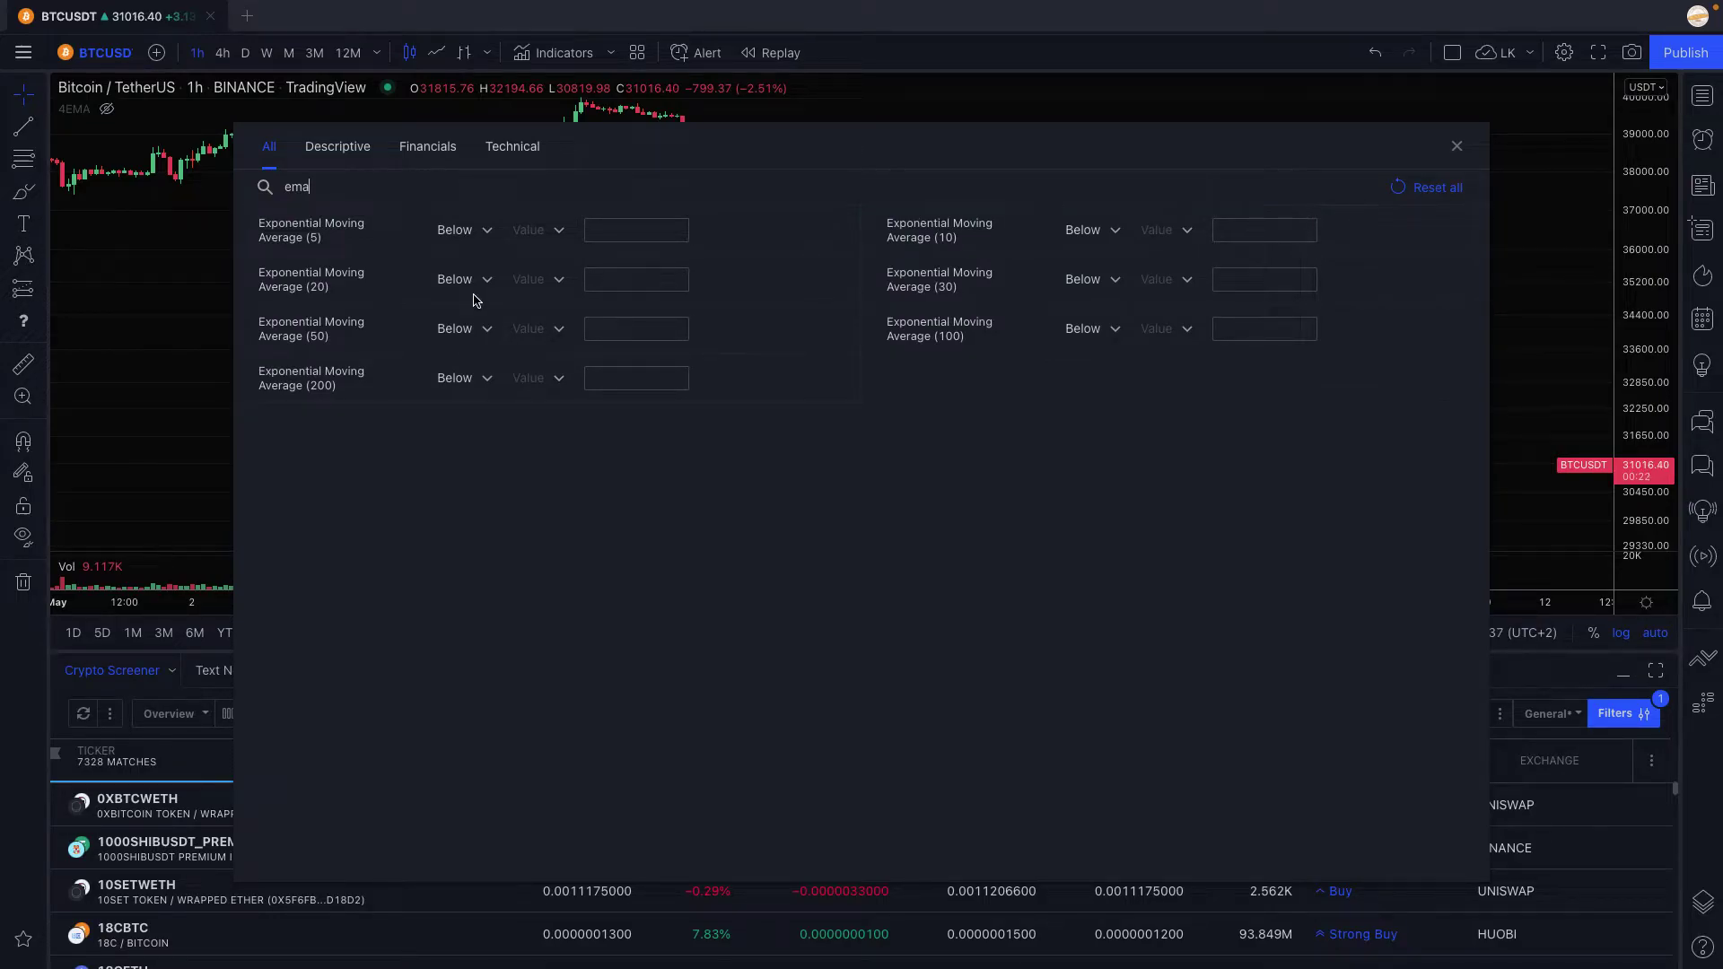
{"action": "key", "text": "ctrl+Left"}
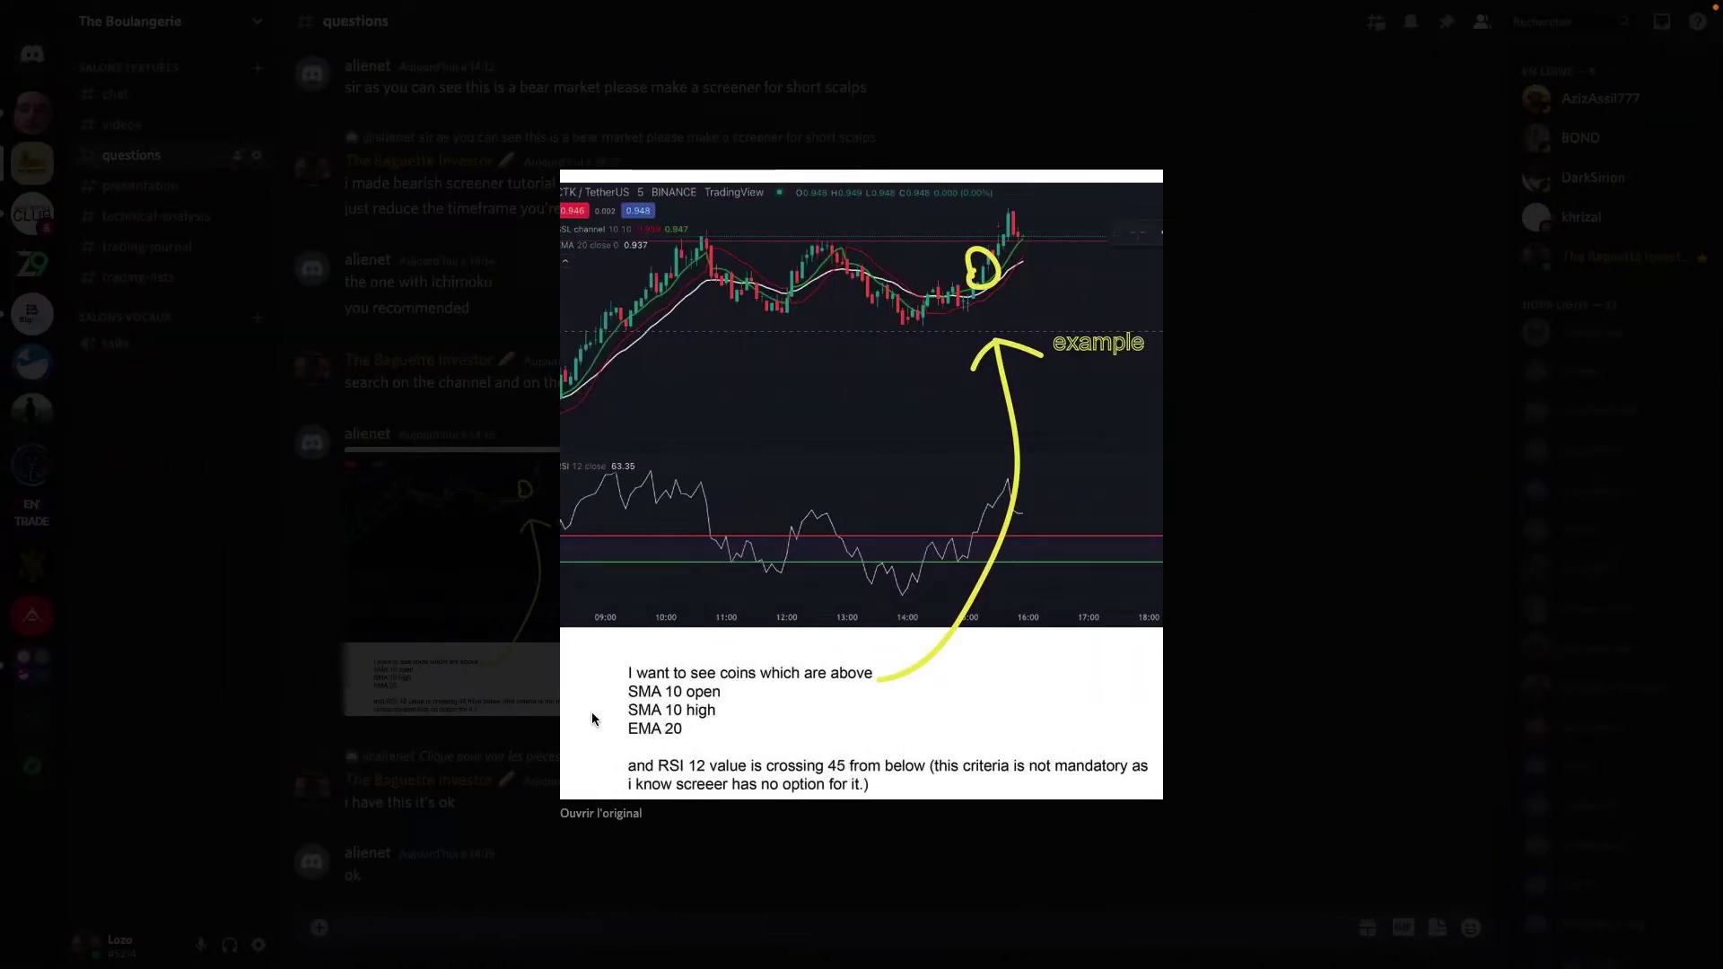
{"action": "key", "text": "ctrl+Right"}
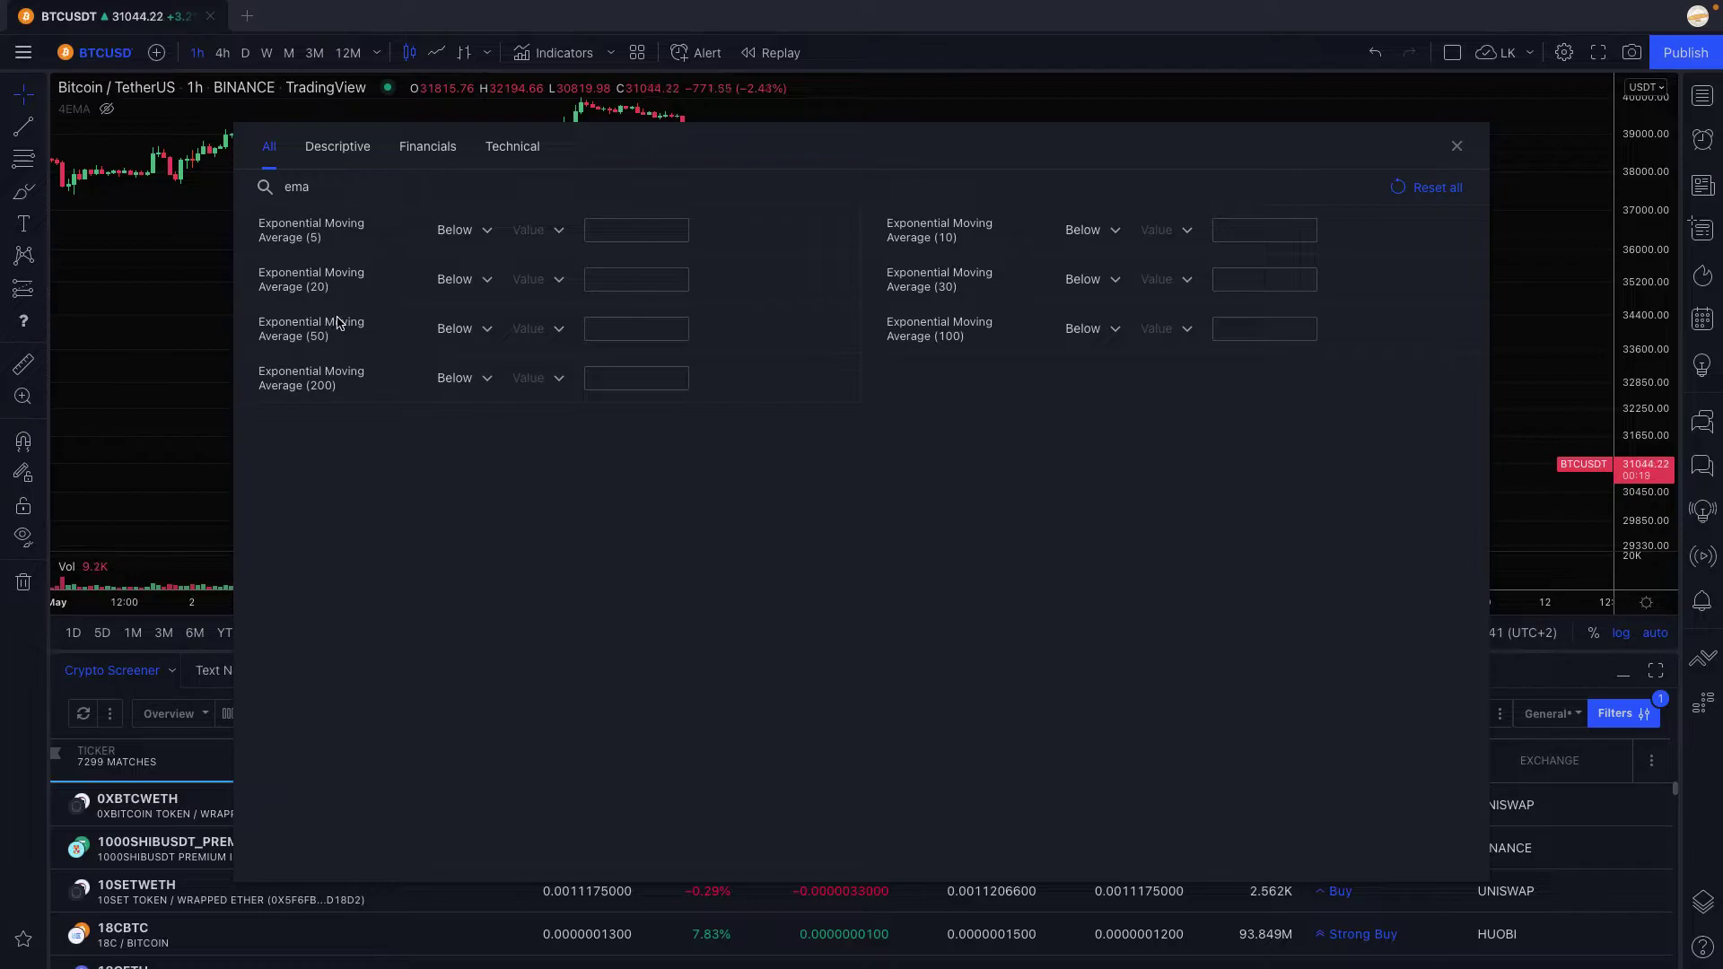
{"action": "left_click", "coordinate": [454, 283]}
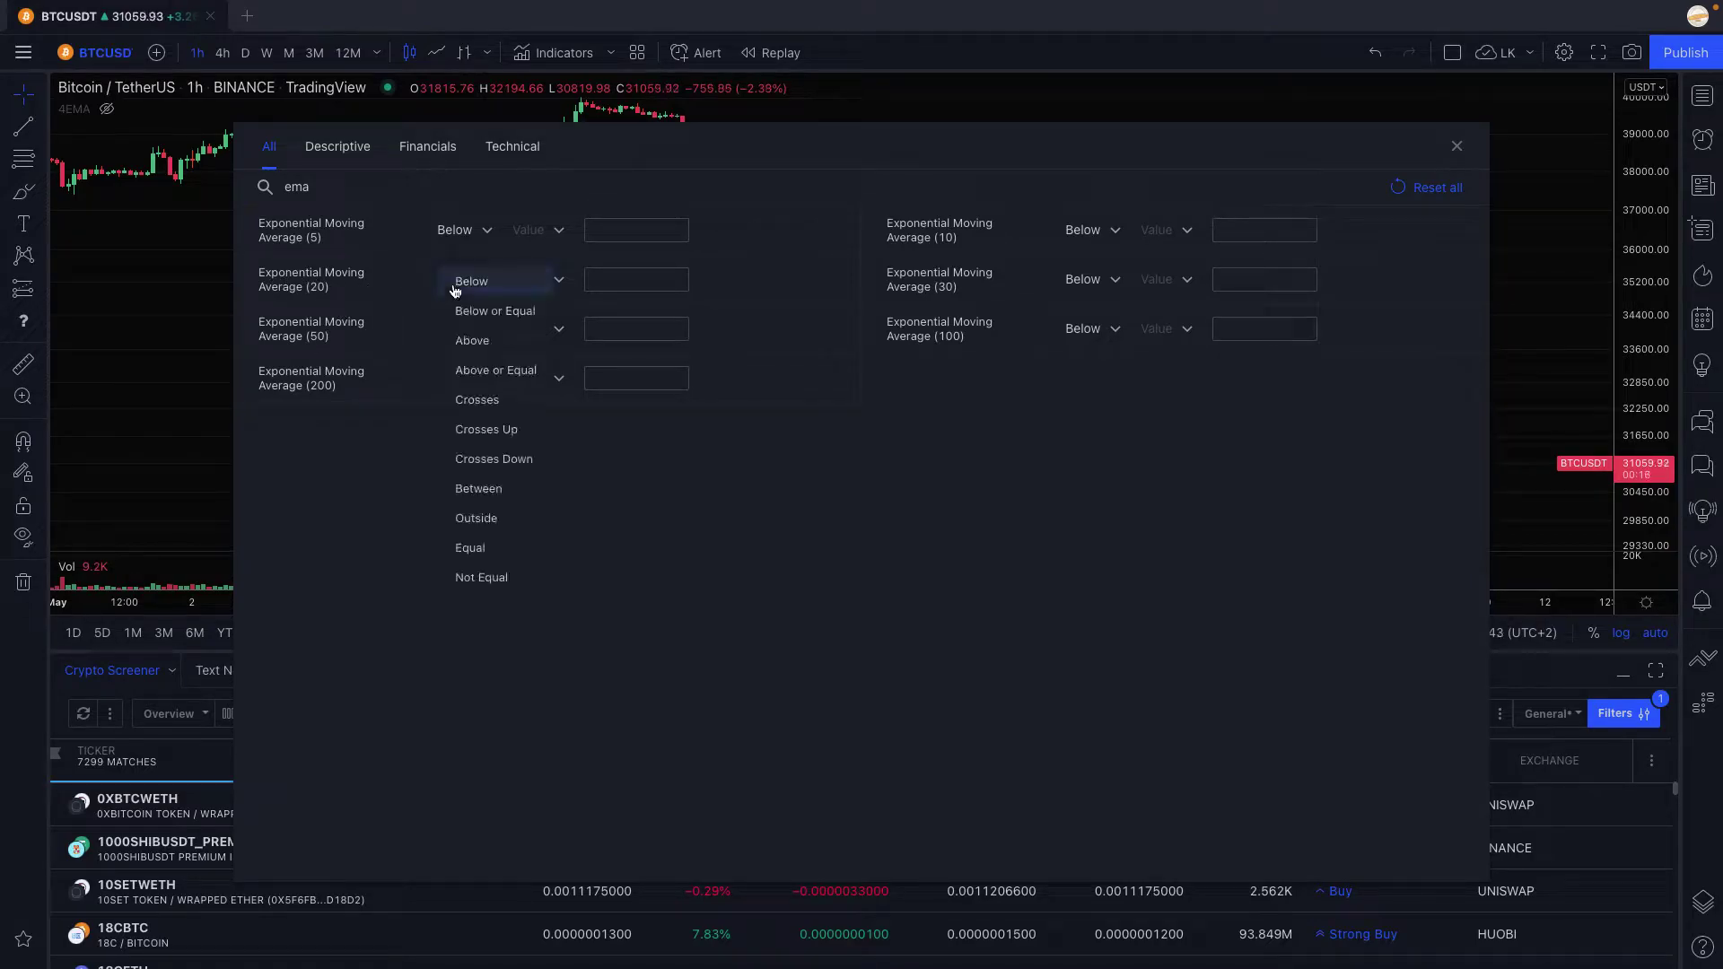
{"action": "left_click", "coordinate": [538, 285]}
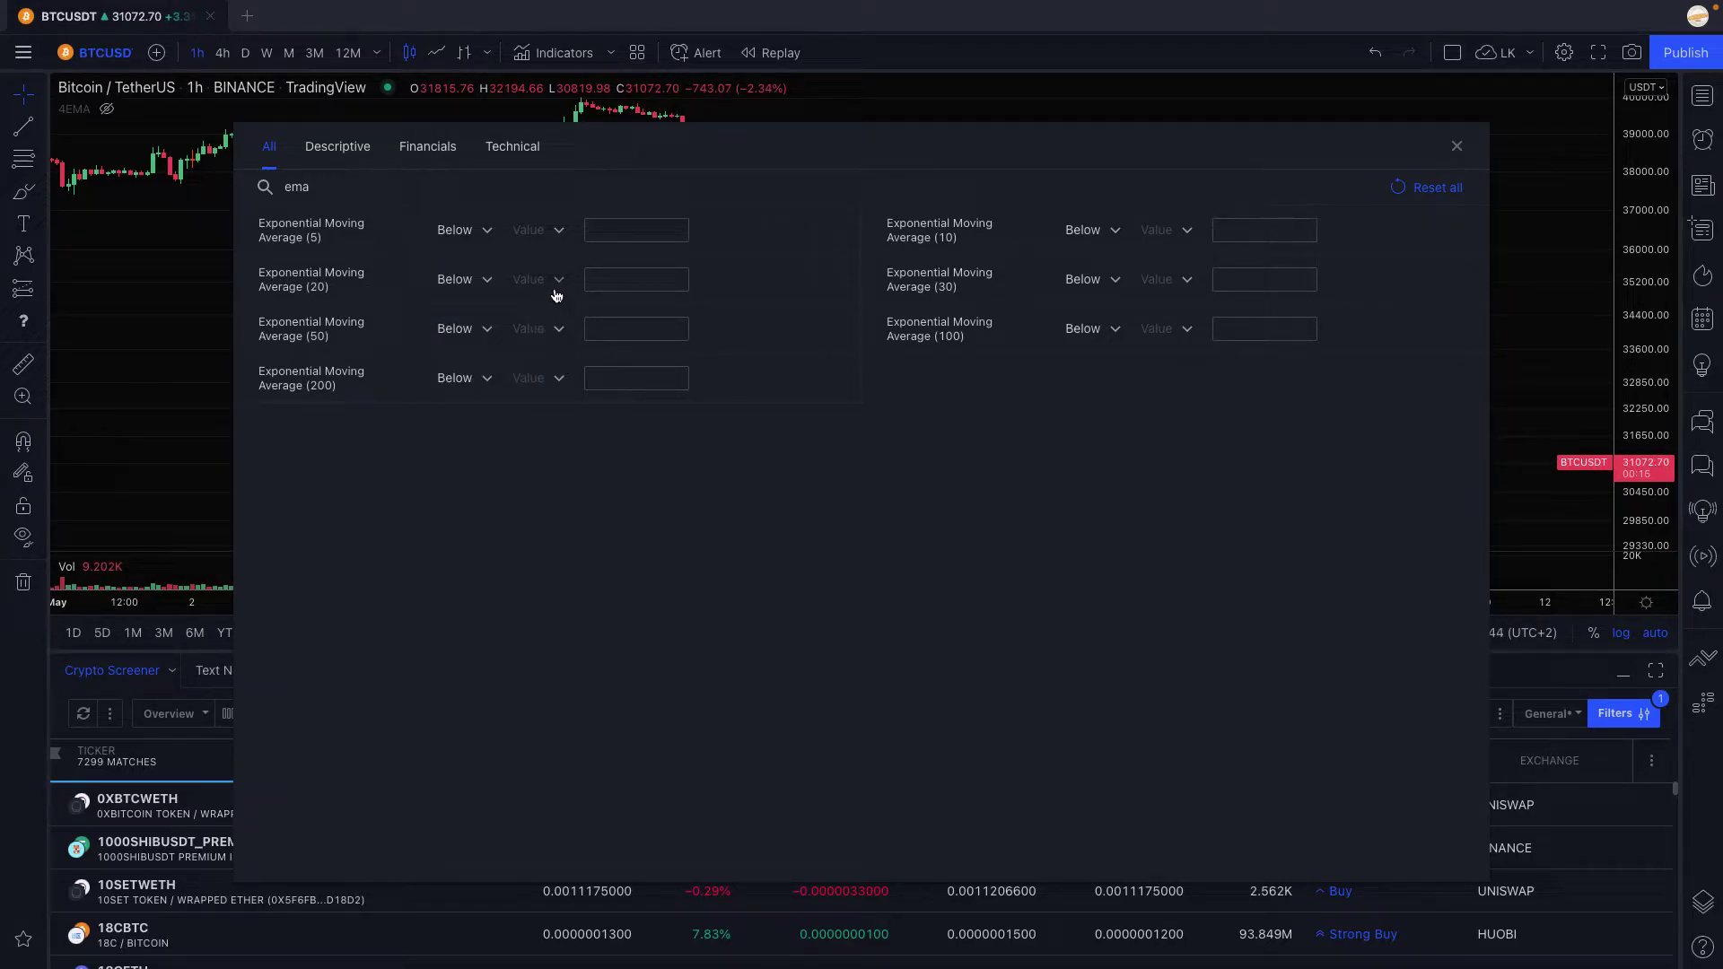
{"action": "left_click", "coordinate": [560, 281]}
{"action": "left_click", "coordinate": [560, 397]}
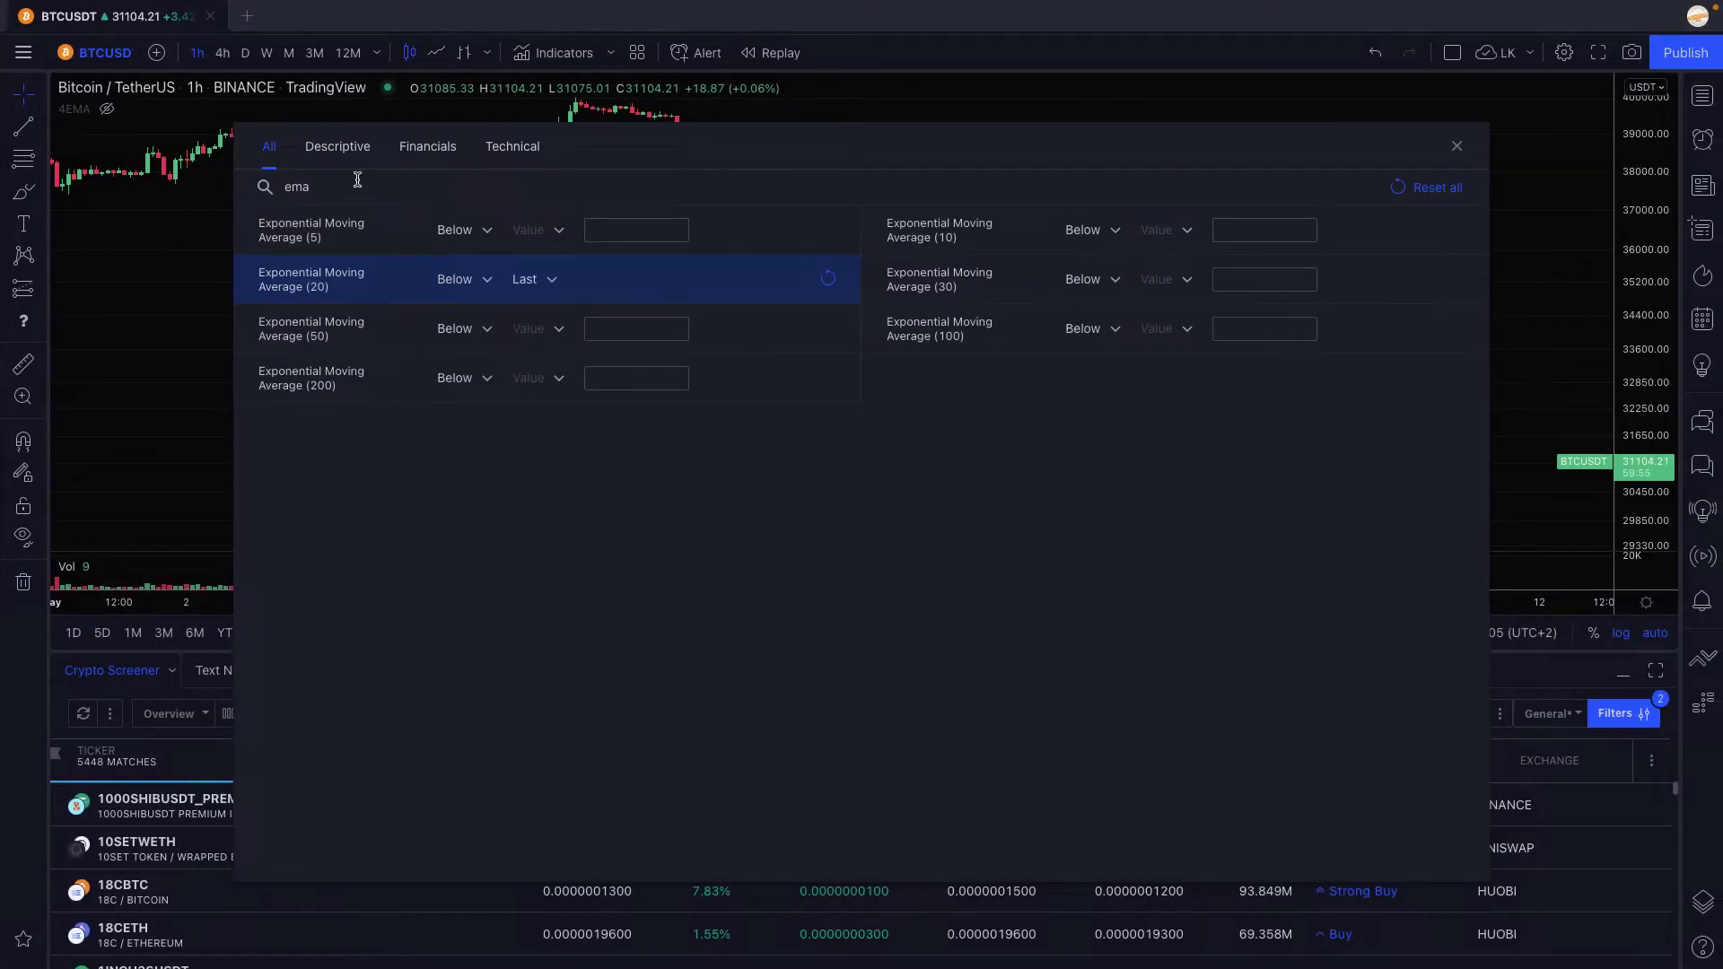
{"action": "double_click", "coordinate": [353, 191]}
Add a Relative Strength Index (14) Above 45 filter and close the Filters window.
{"action": "type", "text": "rsi"}
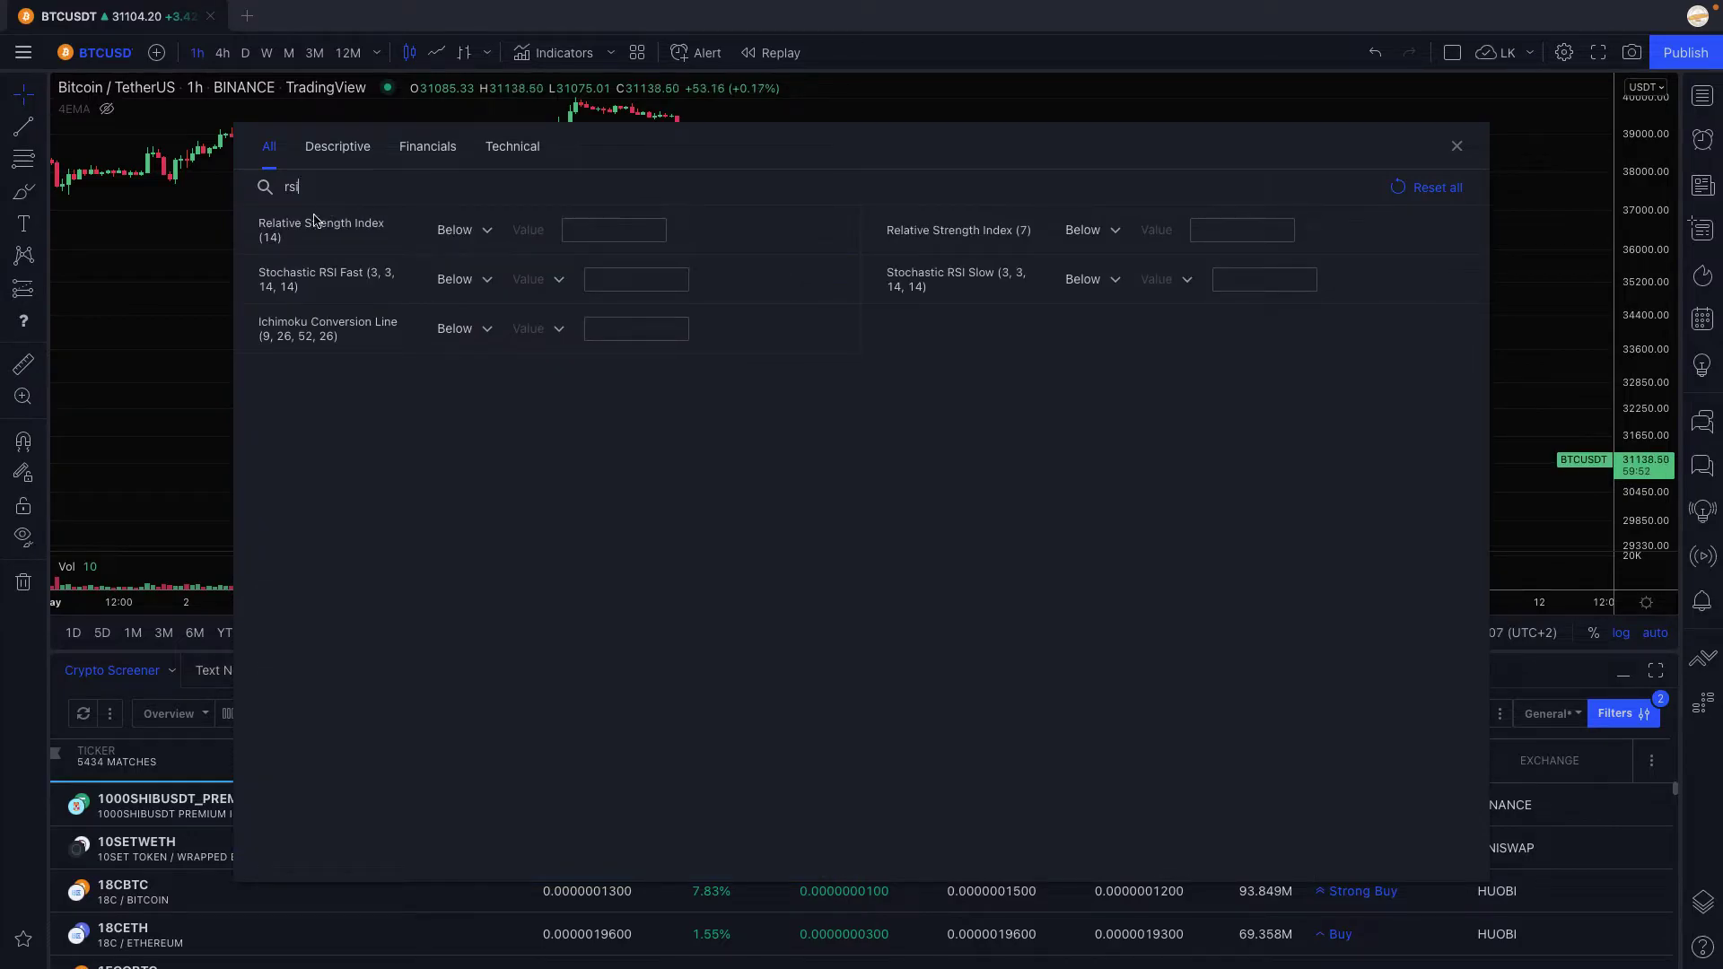
{"action": "left_click", "coordinate": [470, 231]}
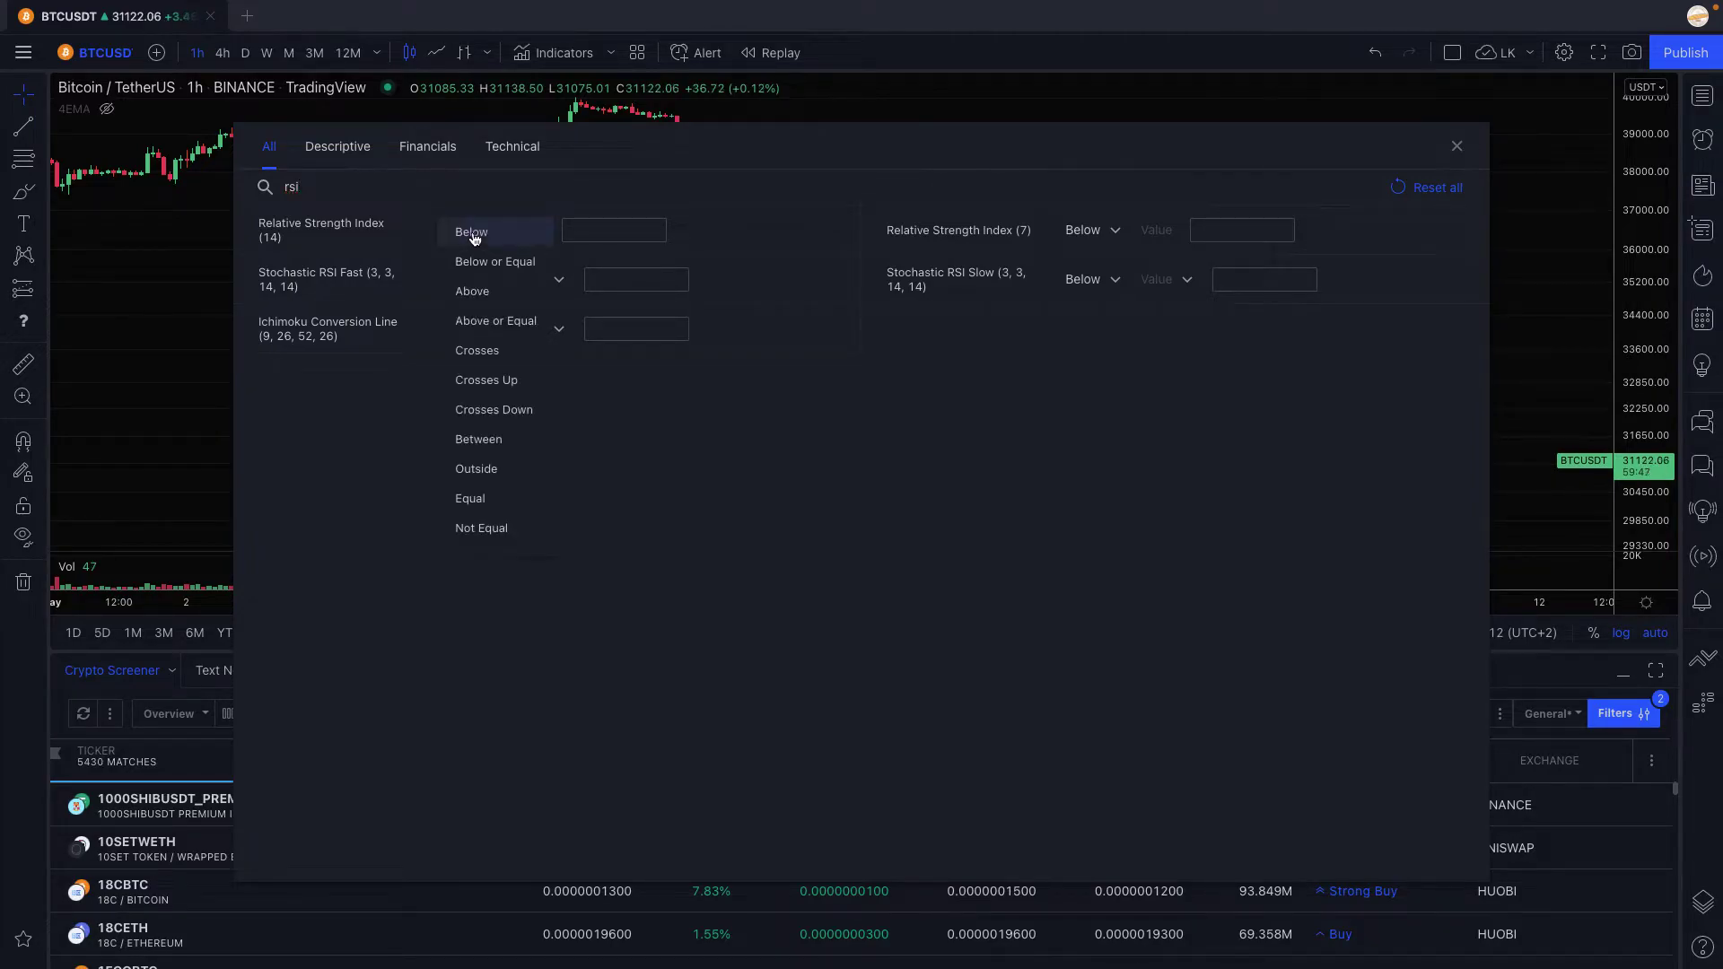
{"action": "left_click", "coordinate": [487, 291]}
{"action": "left_click", "coordinate": [585, 230]}
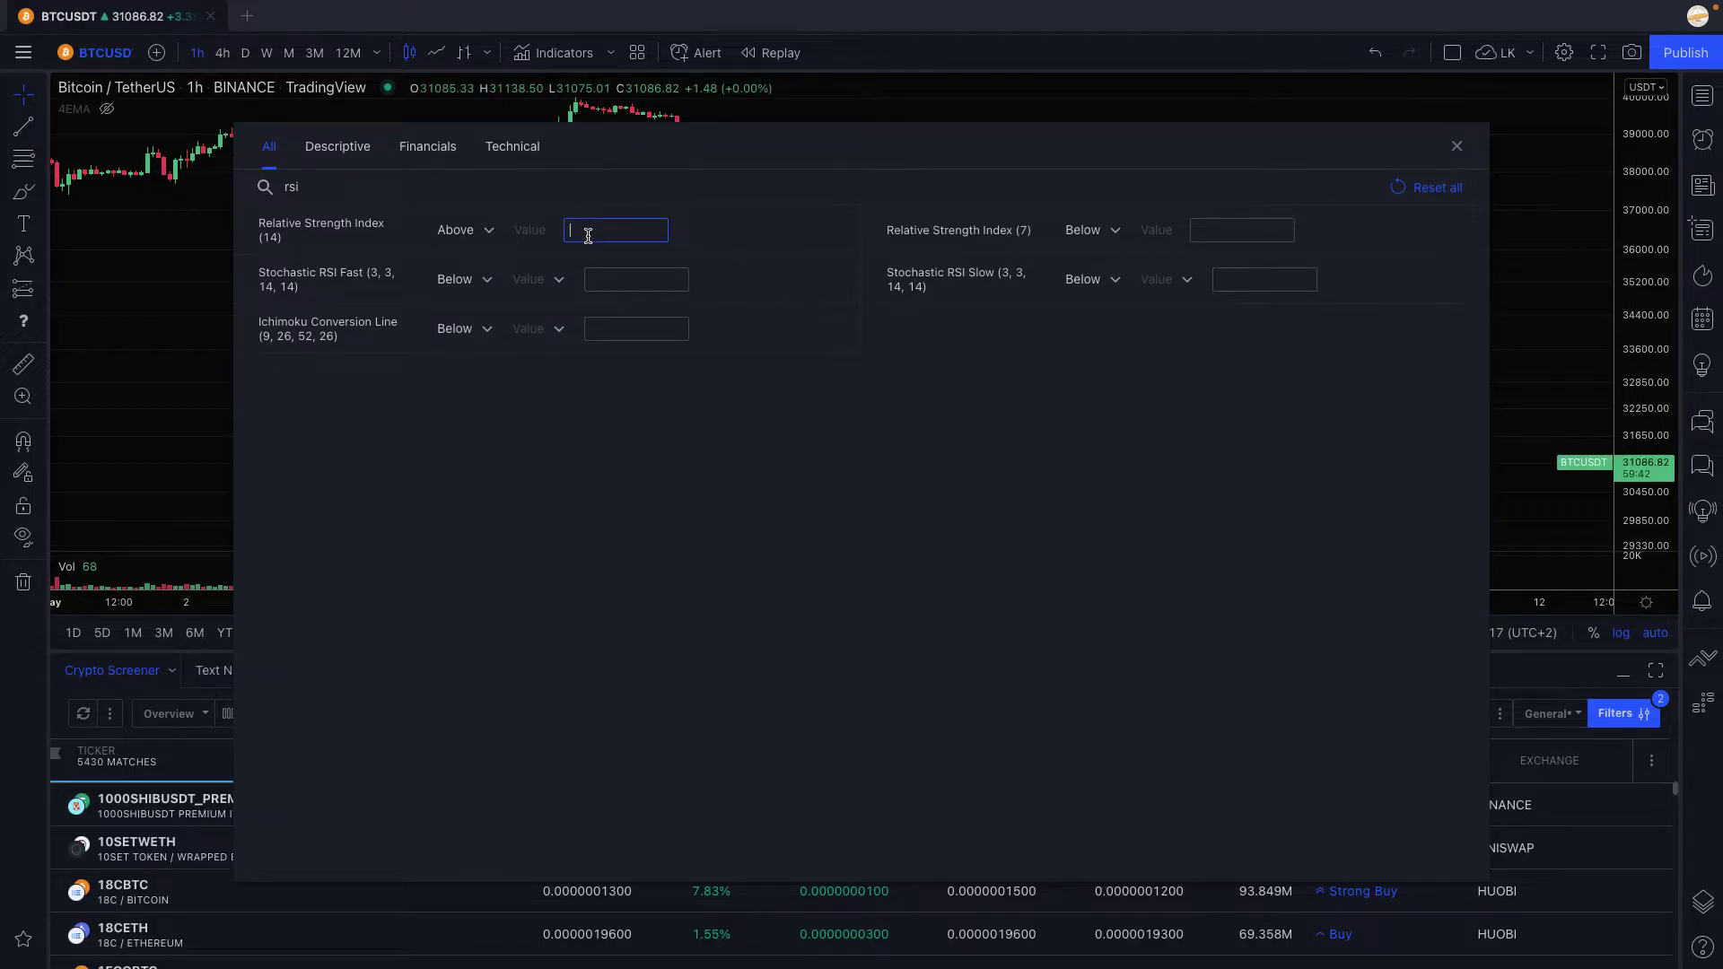
{"action": "type", "text": "45"}
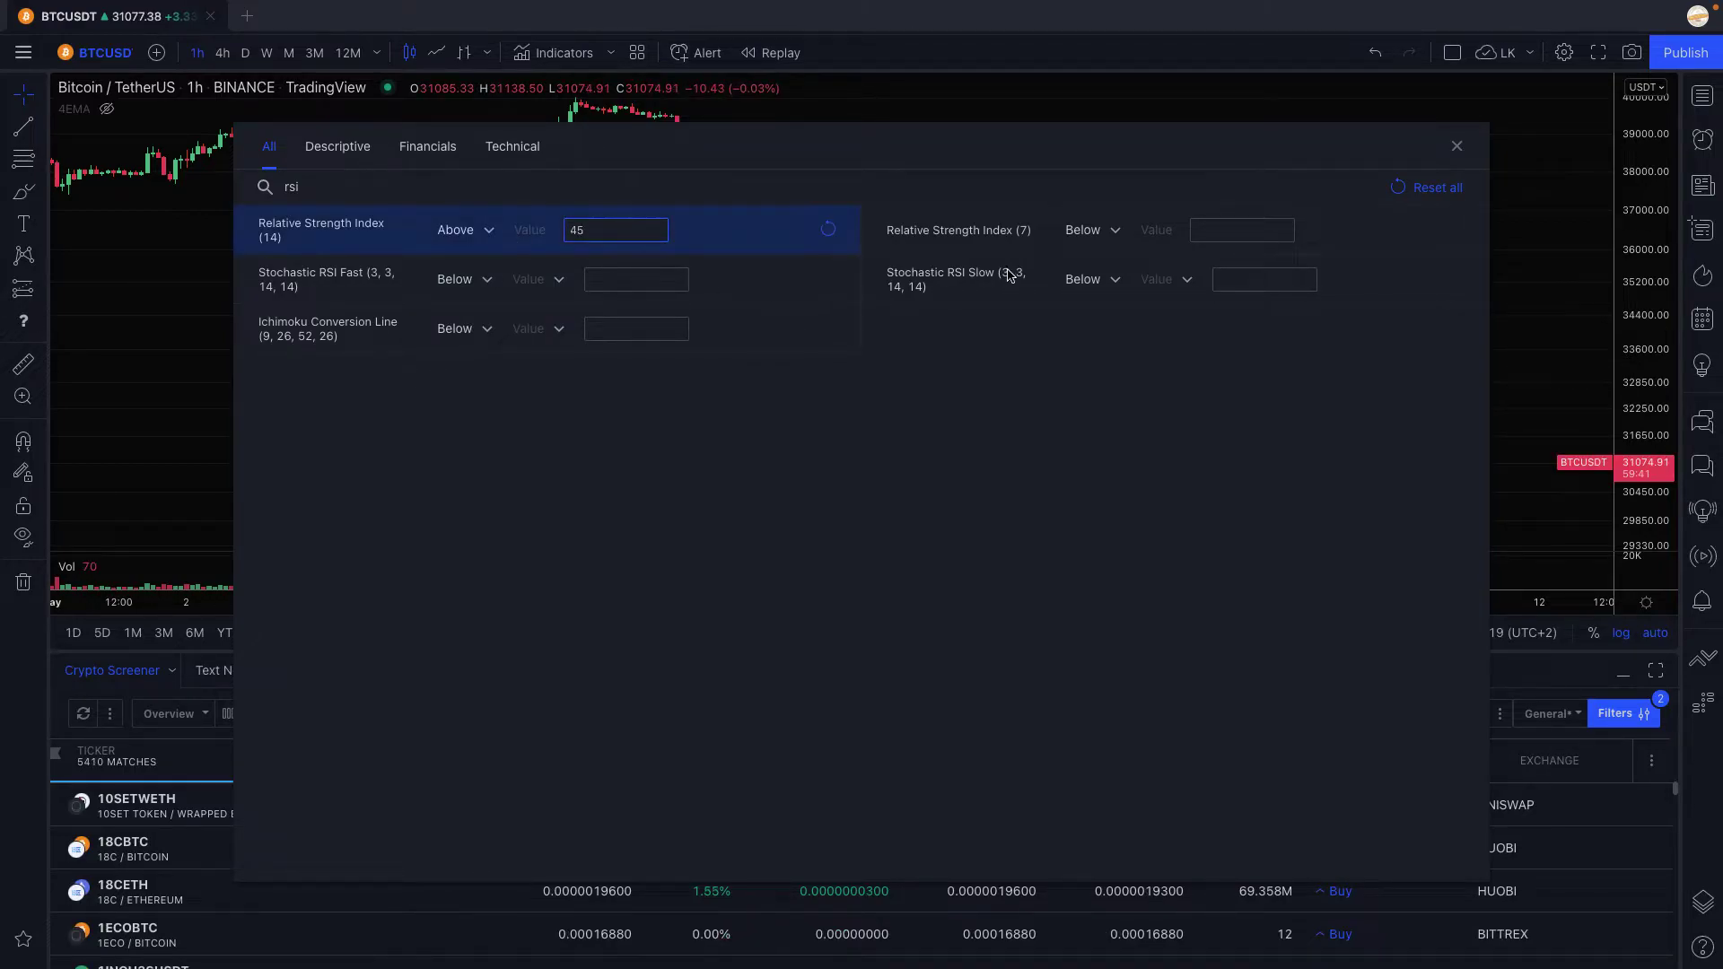
{"action": "left_click", "coordinate": [1457, 146]}
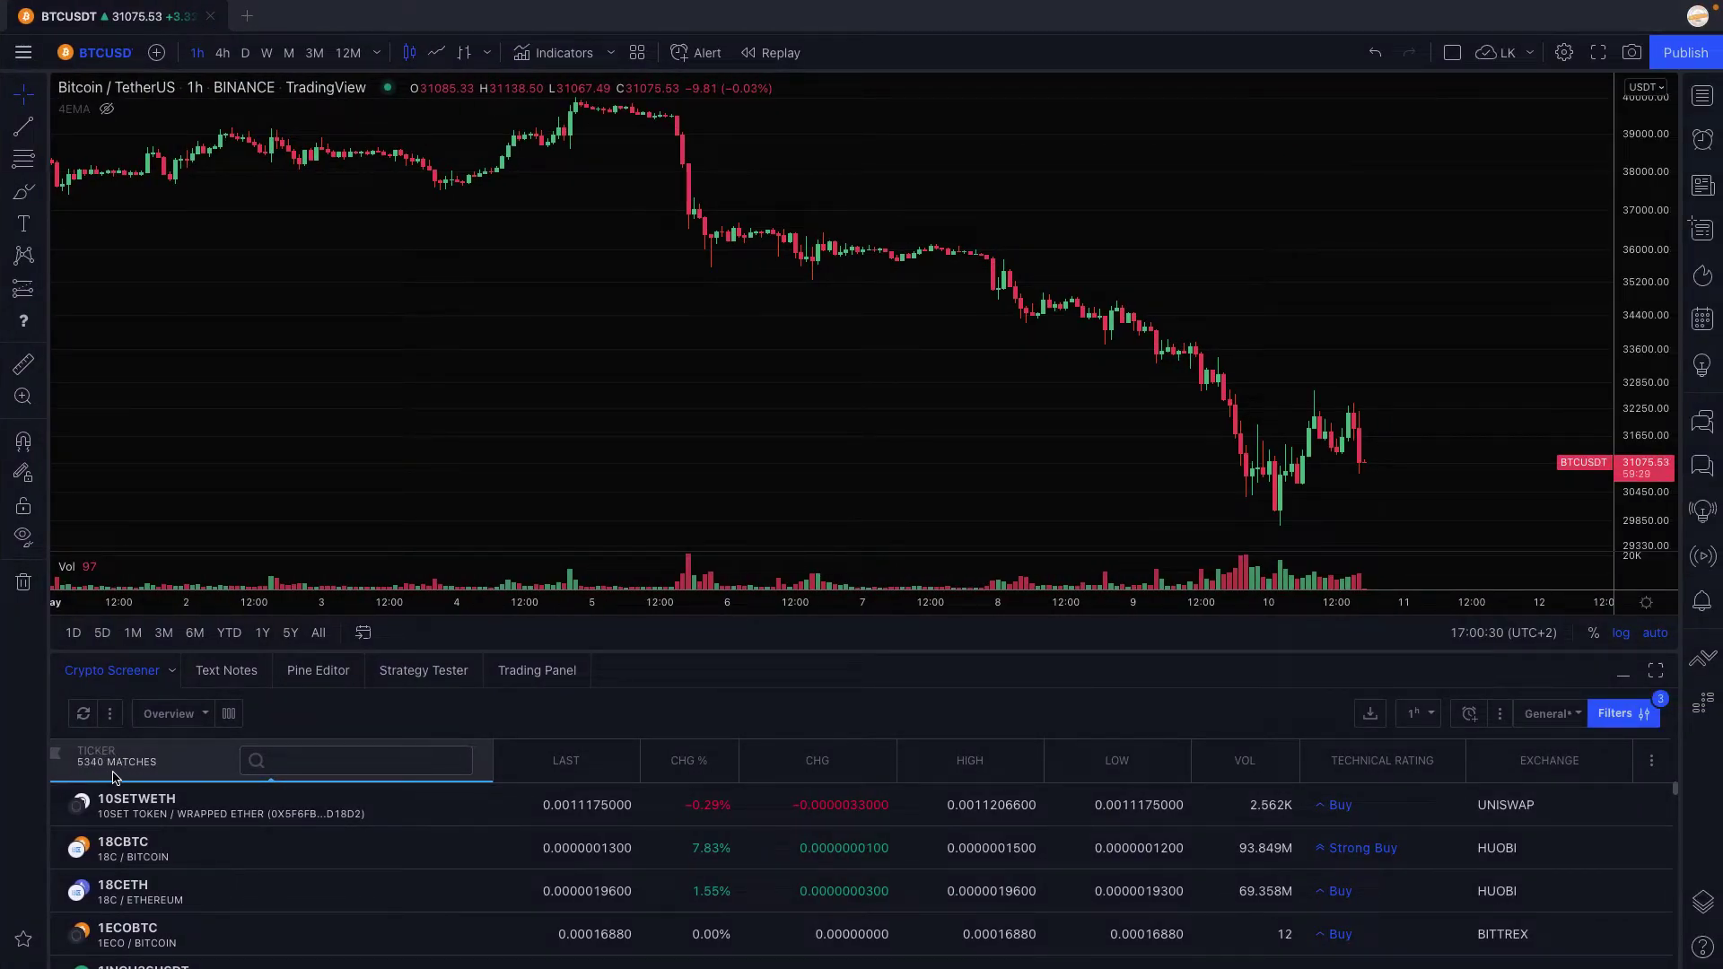
Add an Exchange filter set to BINANCE, narrowing the list to 289 matches.
{"action": "left_click", "coordinate": [1615, 713]}
{"action": "type", "text": "exc"}
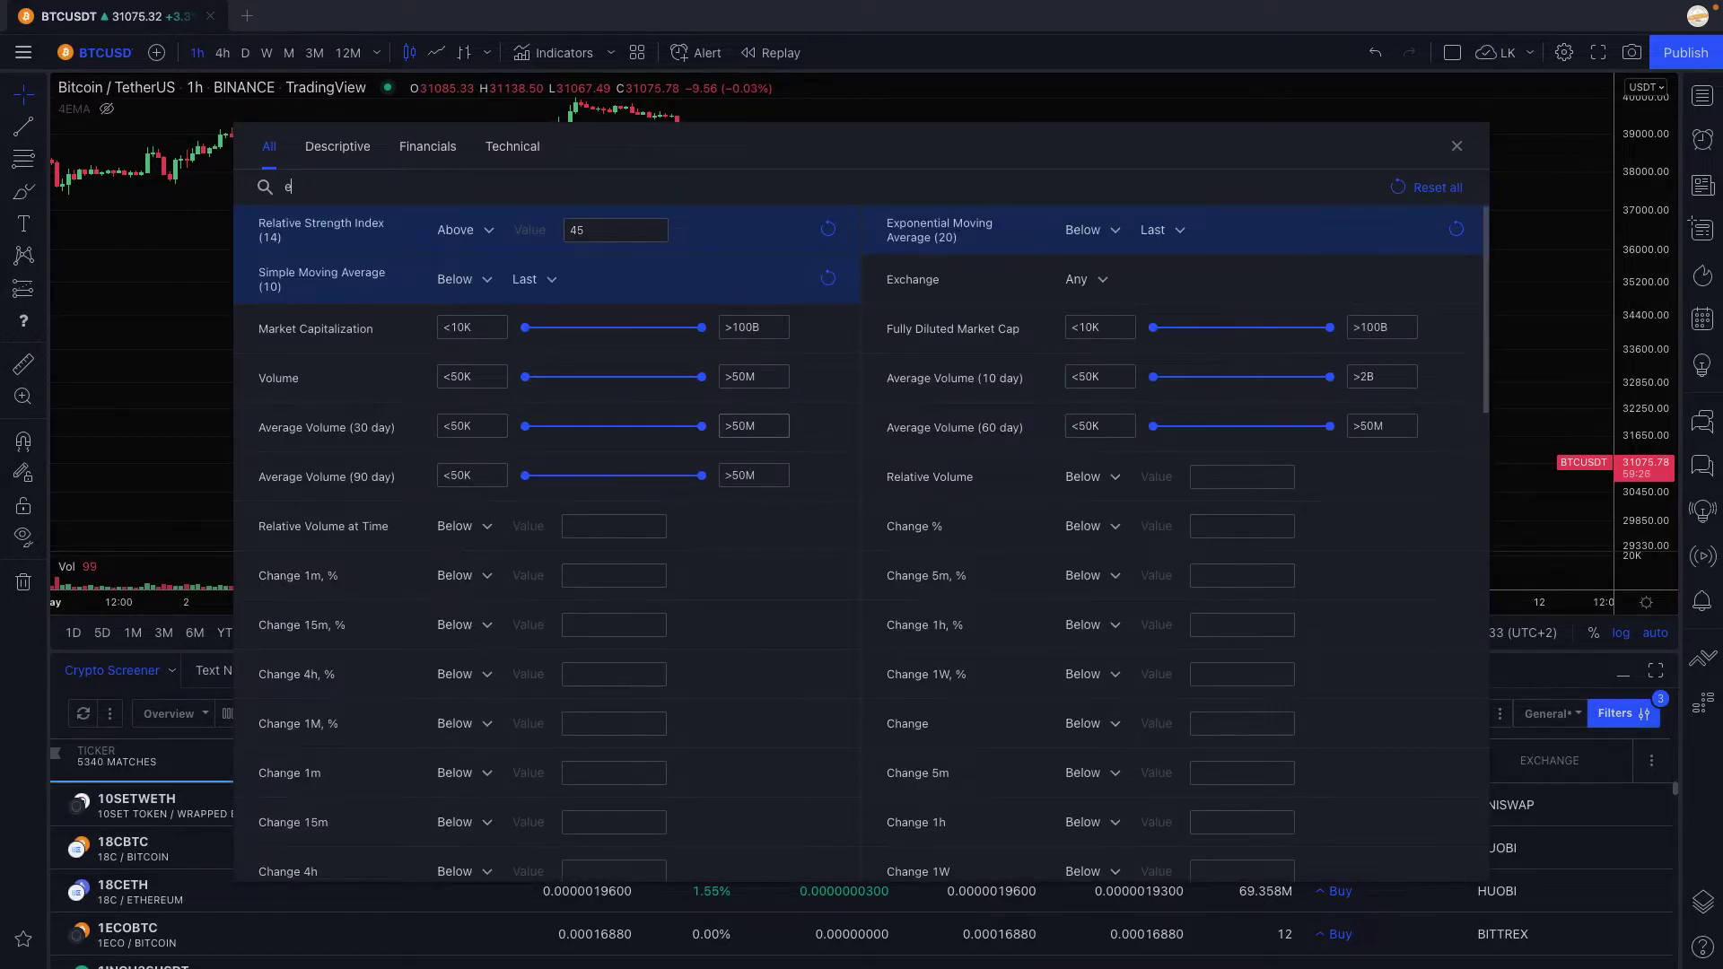
{"action": "left_click", "coordinate": [473, 231]}
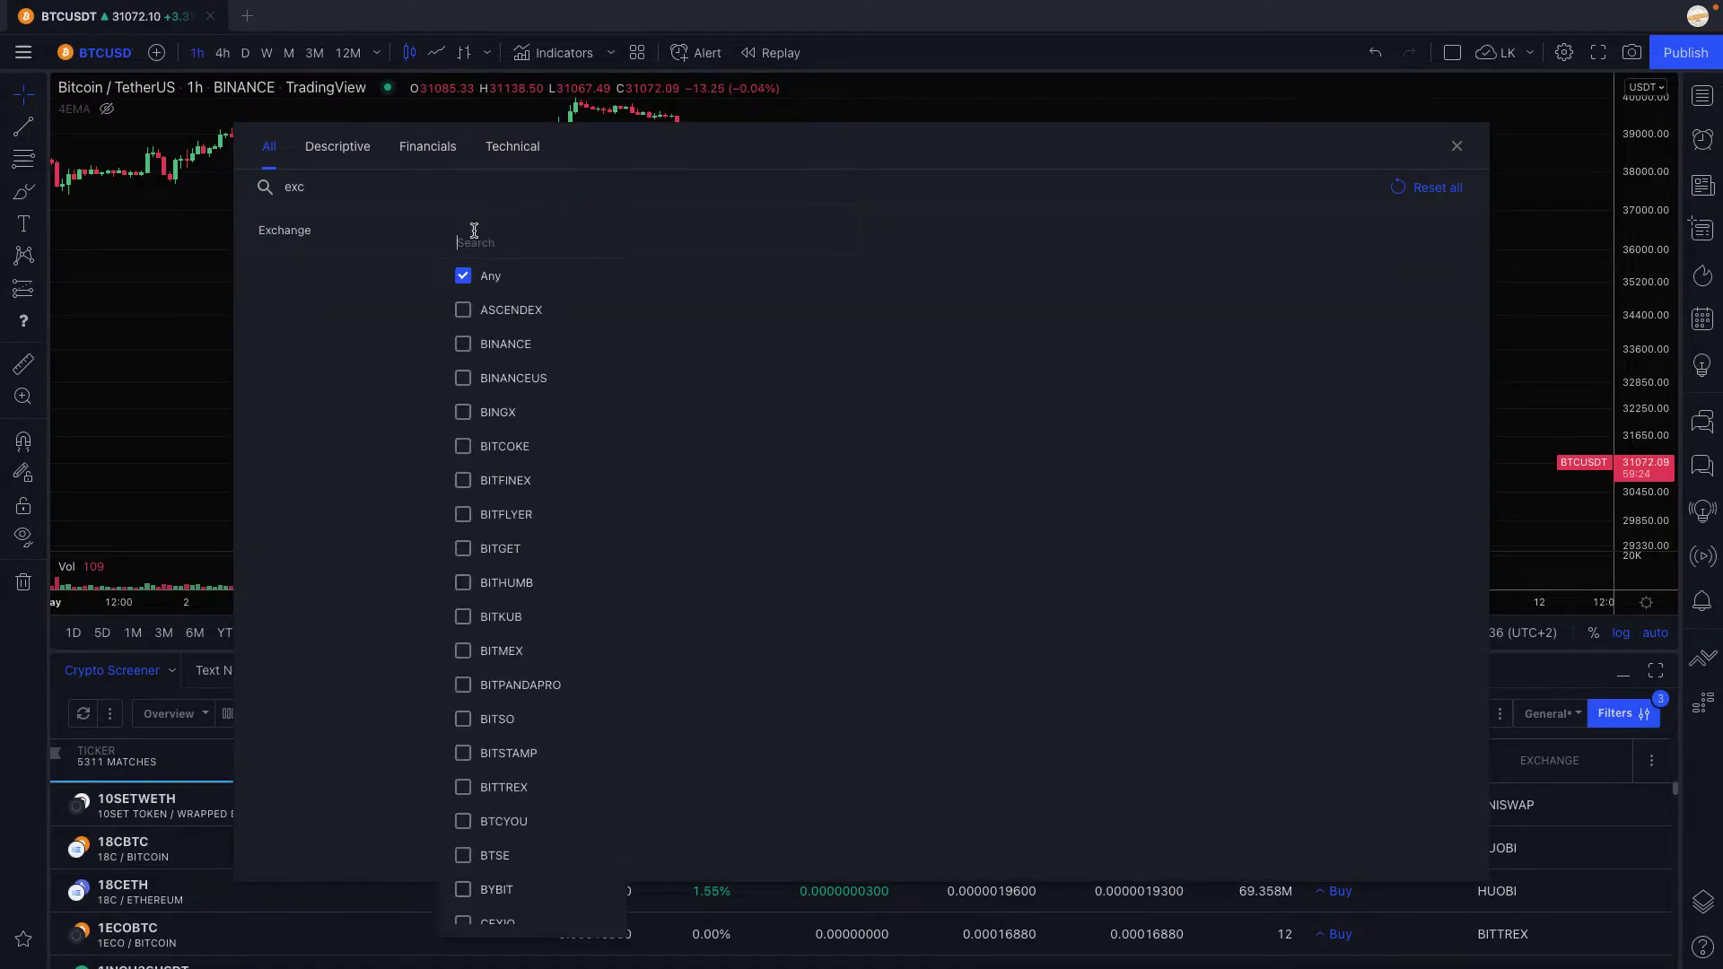
{"action": "left_click", "coordinate": [509, 342]}
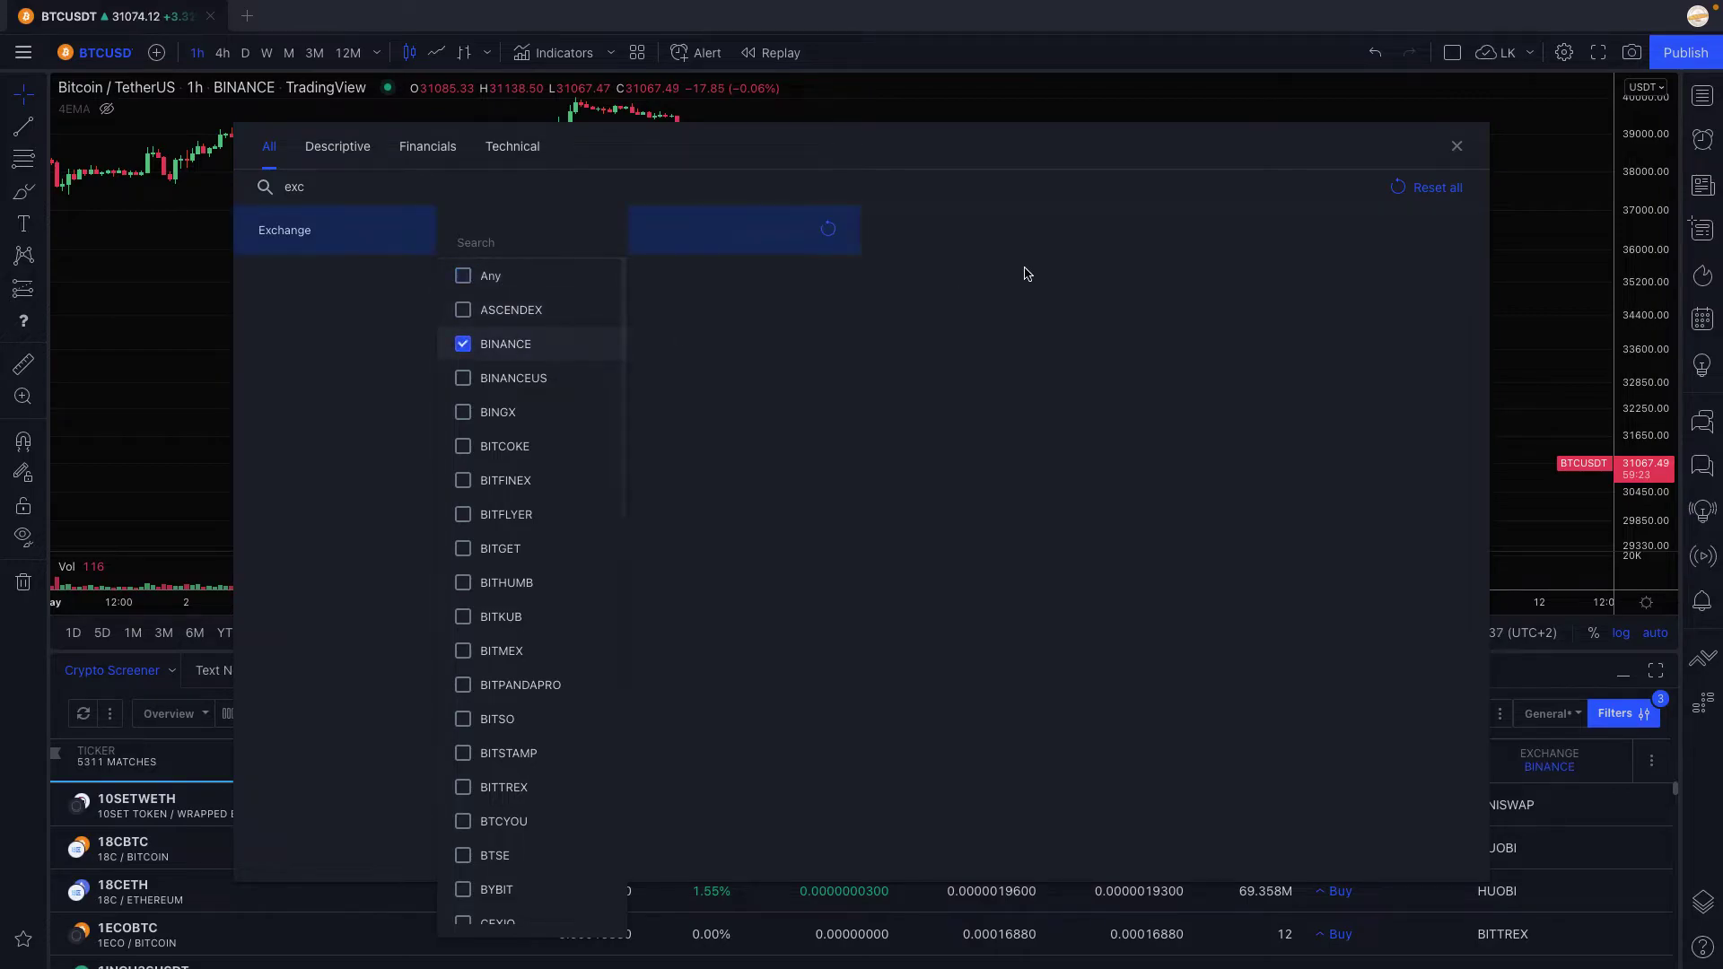
{"action": "left_click", "coordinate": [1456, 146]}
{"action": "left_click", "coordinate": [1457, 147]}
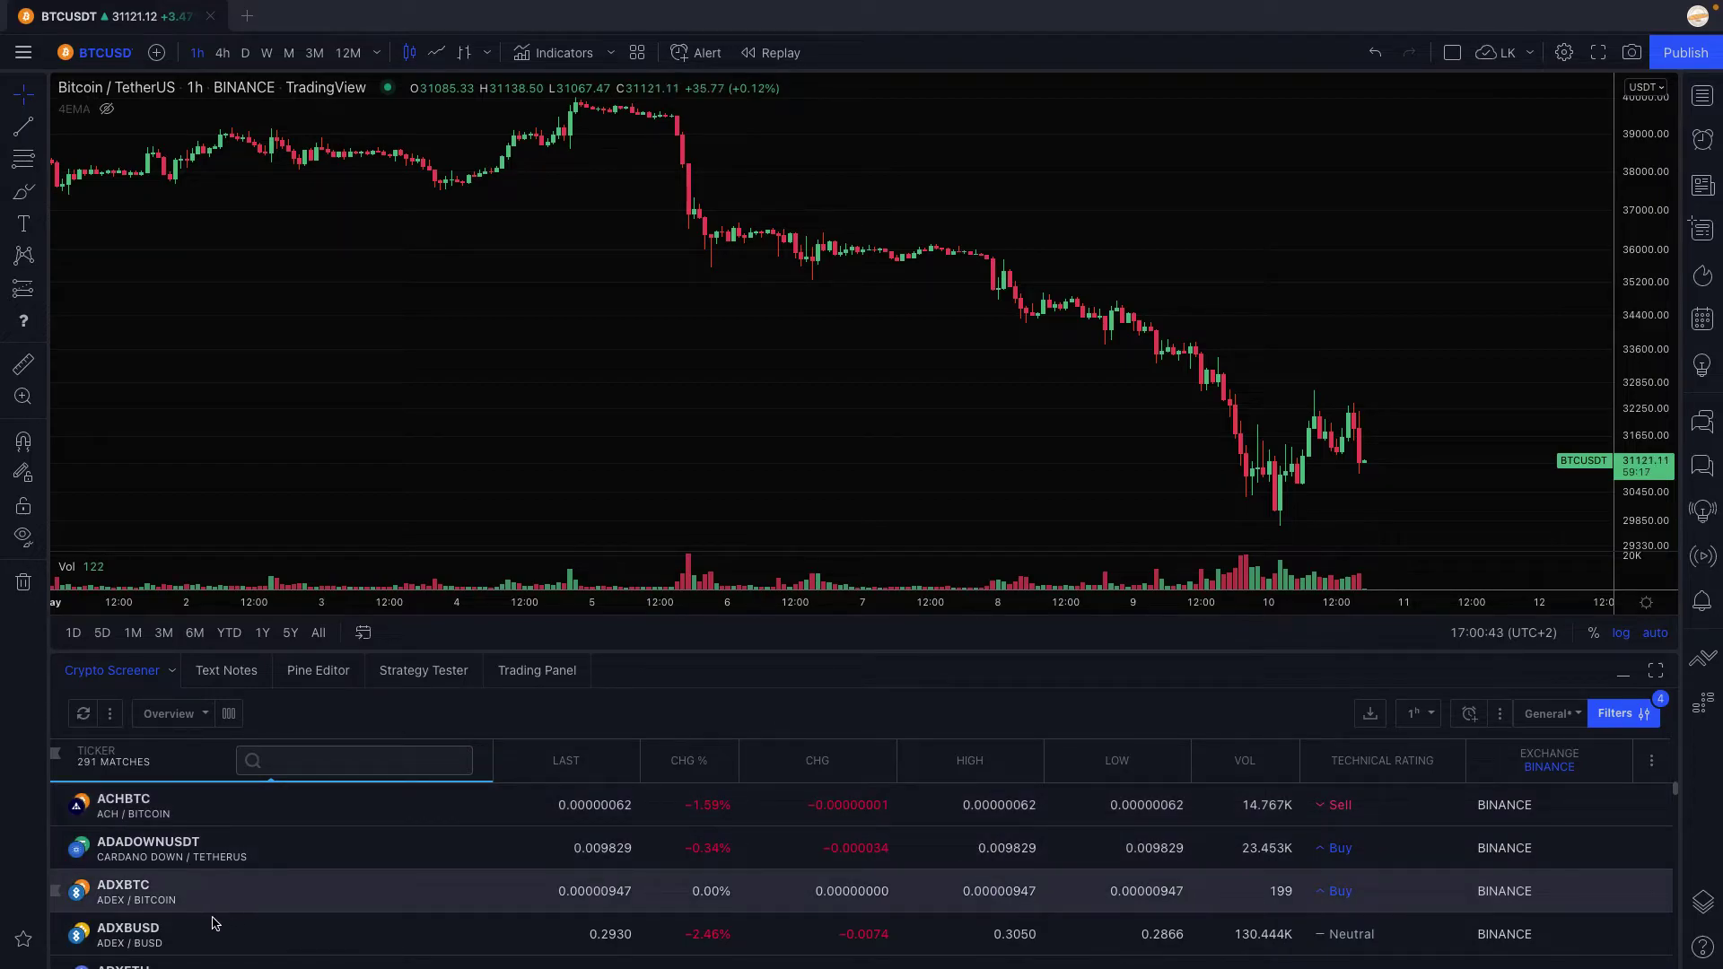
{"action": "scroll", "coordinate": [148, 879], "scroll_direction": "down", "scroll_amount": 1}
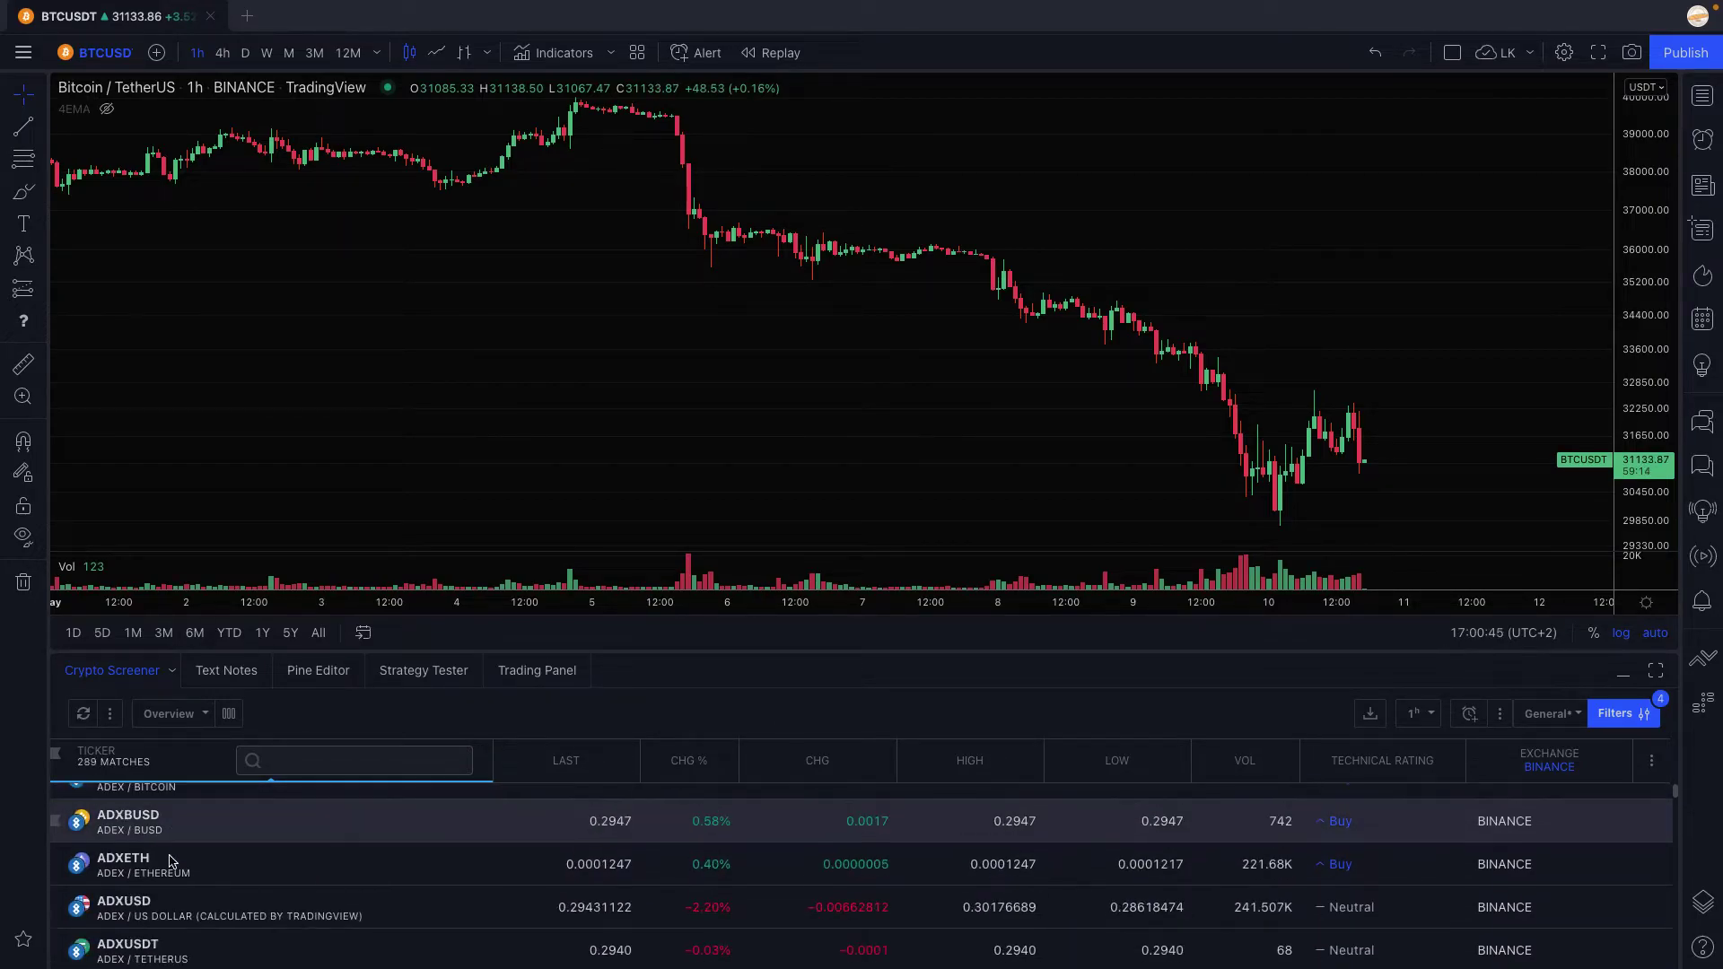
Search the screener tickers for TETHERUS pairs, leaving 27 BINANCE USDT matches.
{"action": "left_click", "coordinate": [291, 761]}
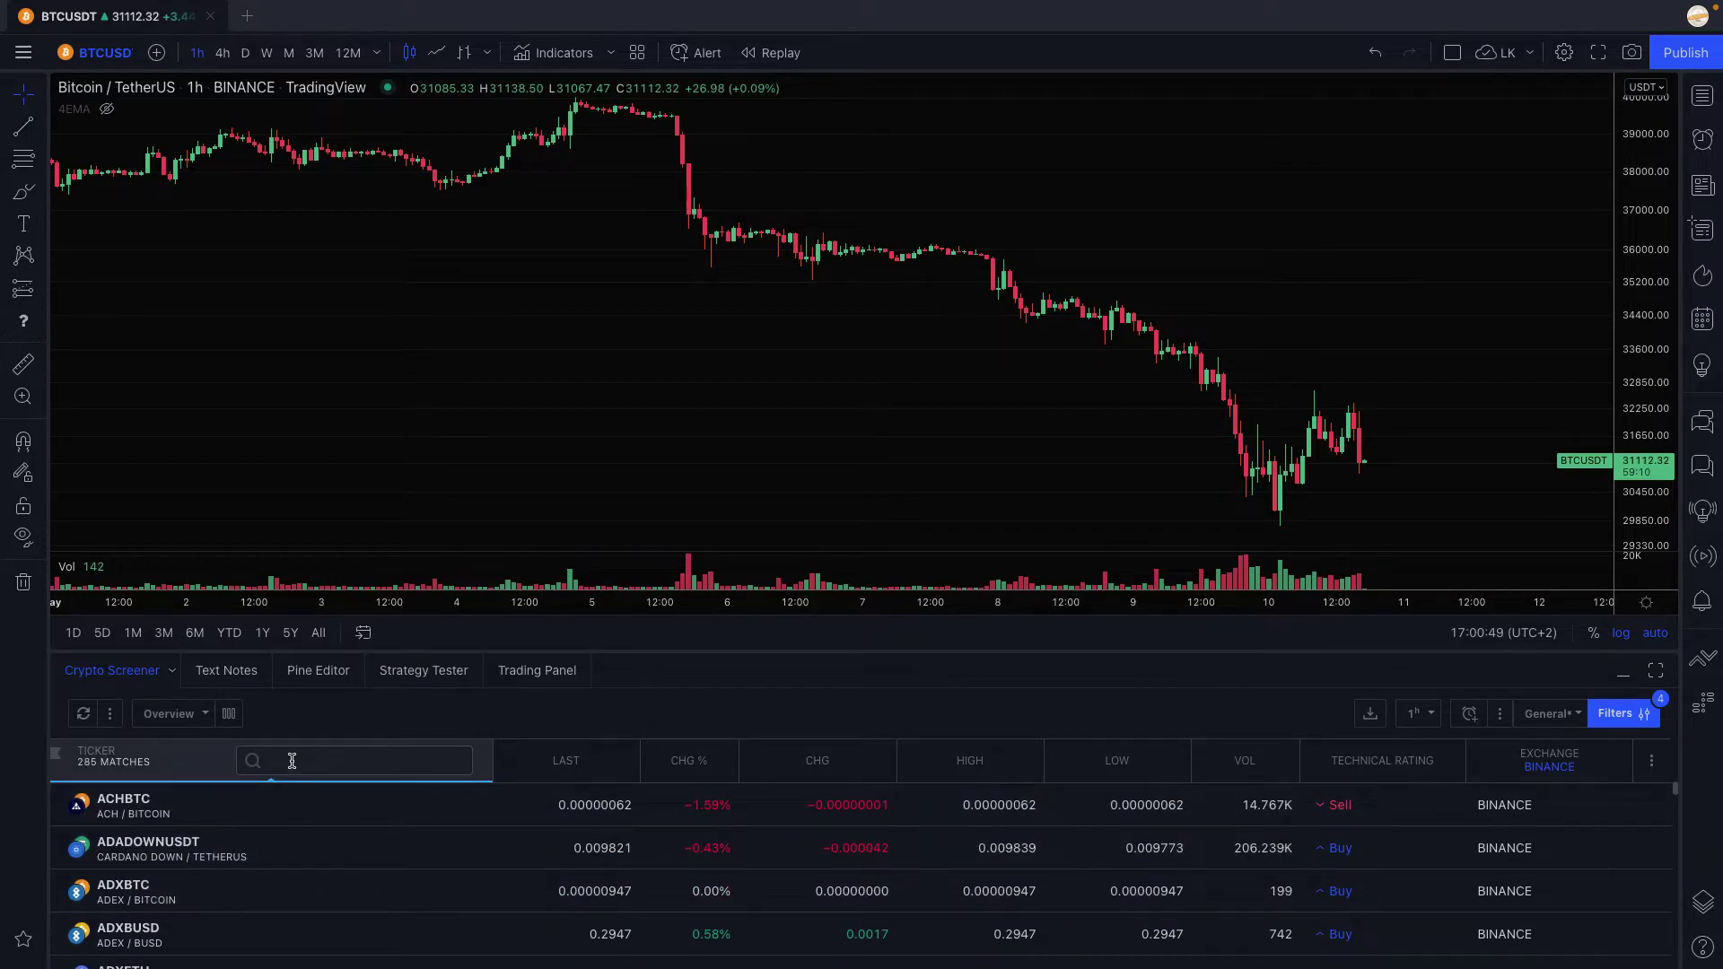
{"action": "type", "text": "Tet"}
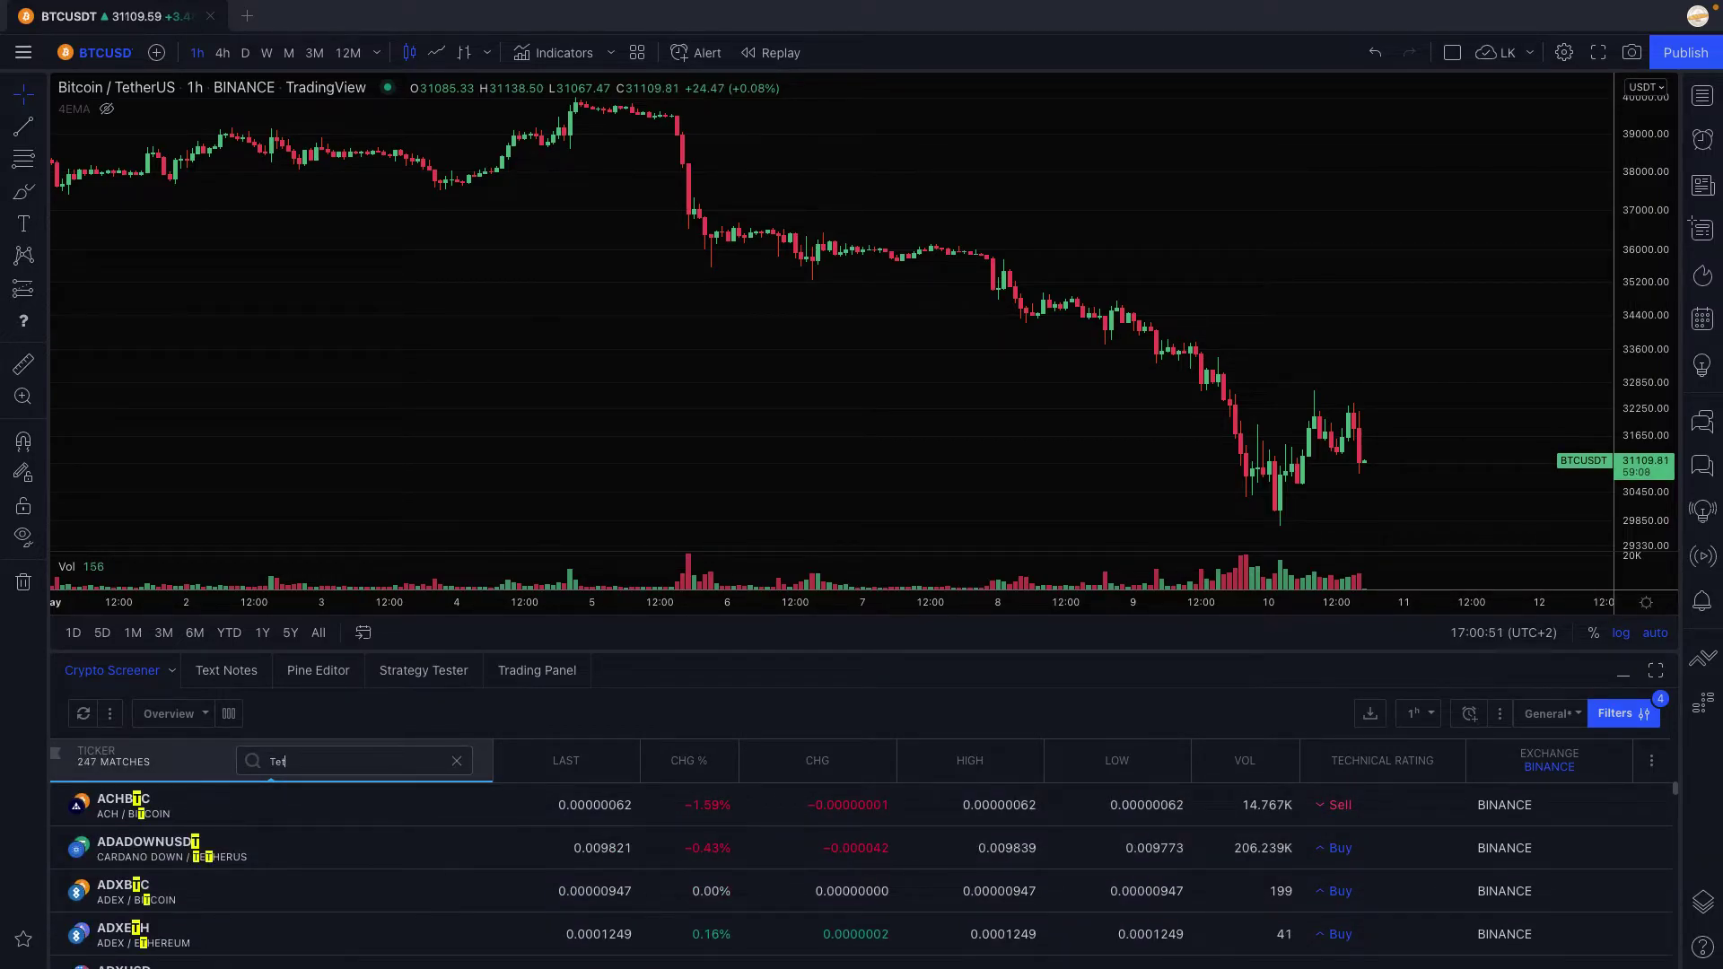
{"action": "type", "text": "ETHER"}
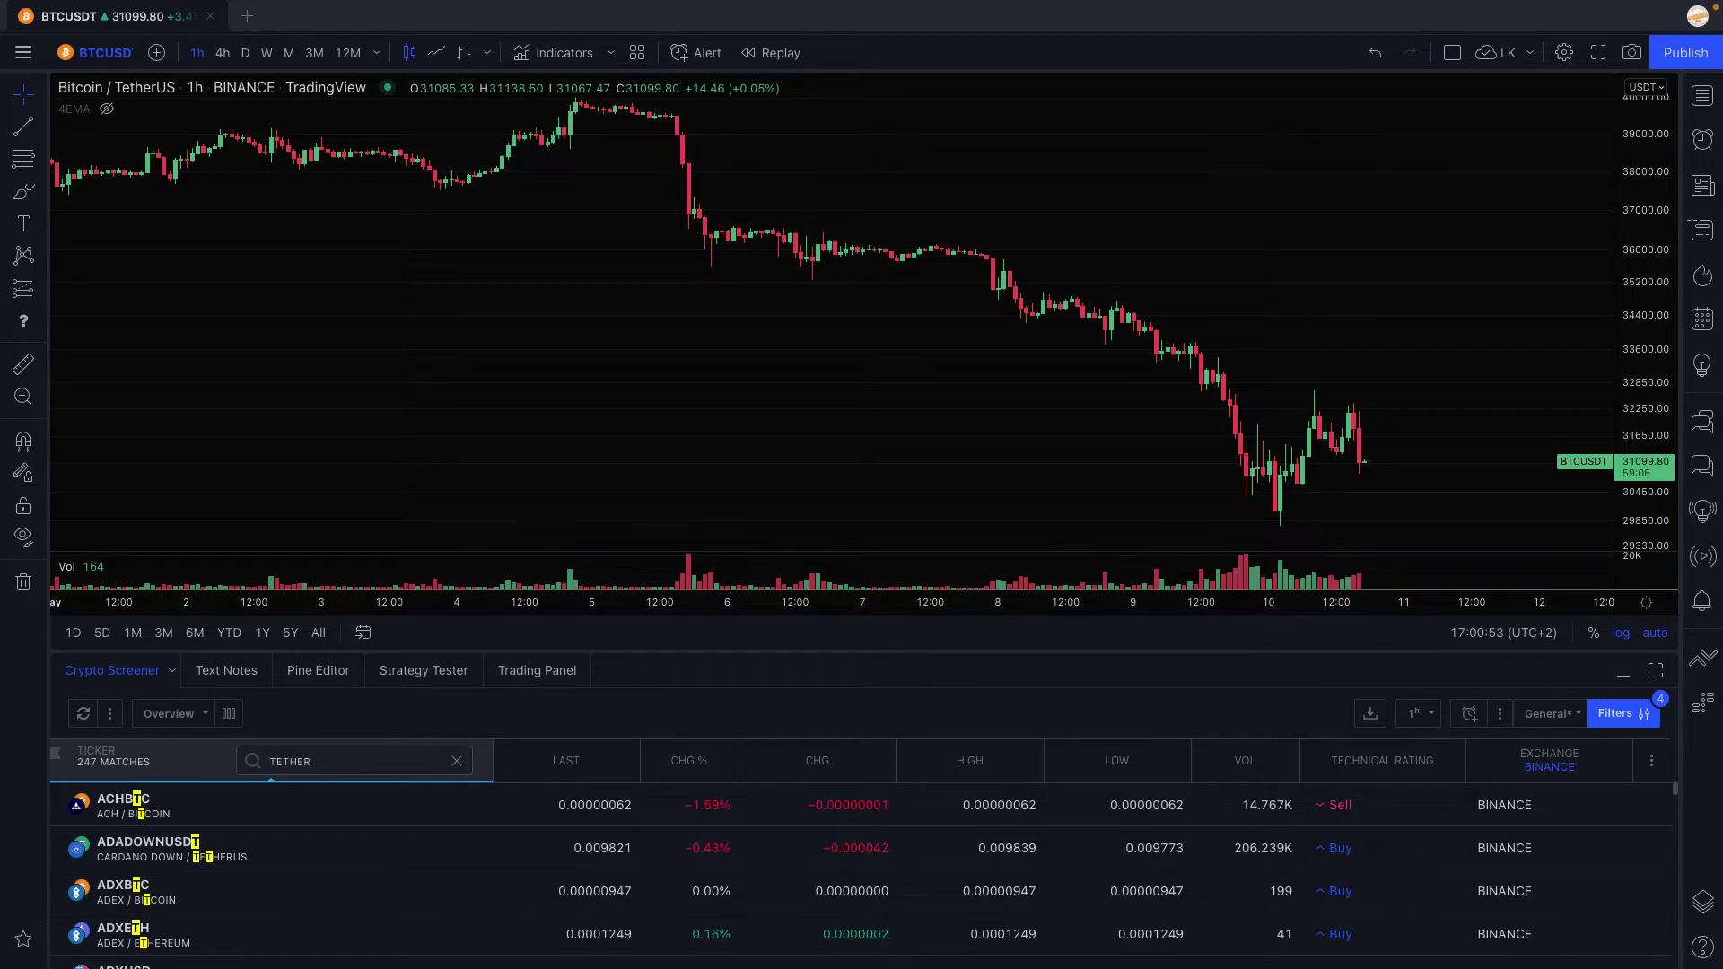
{"action": "type", "text": "US"}
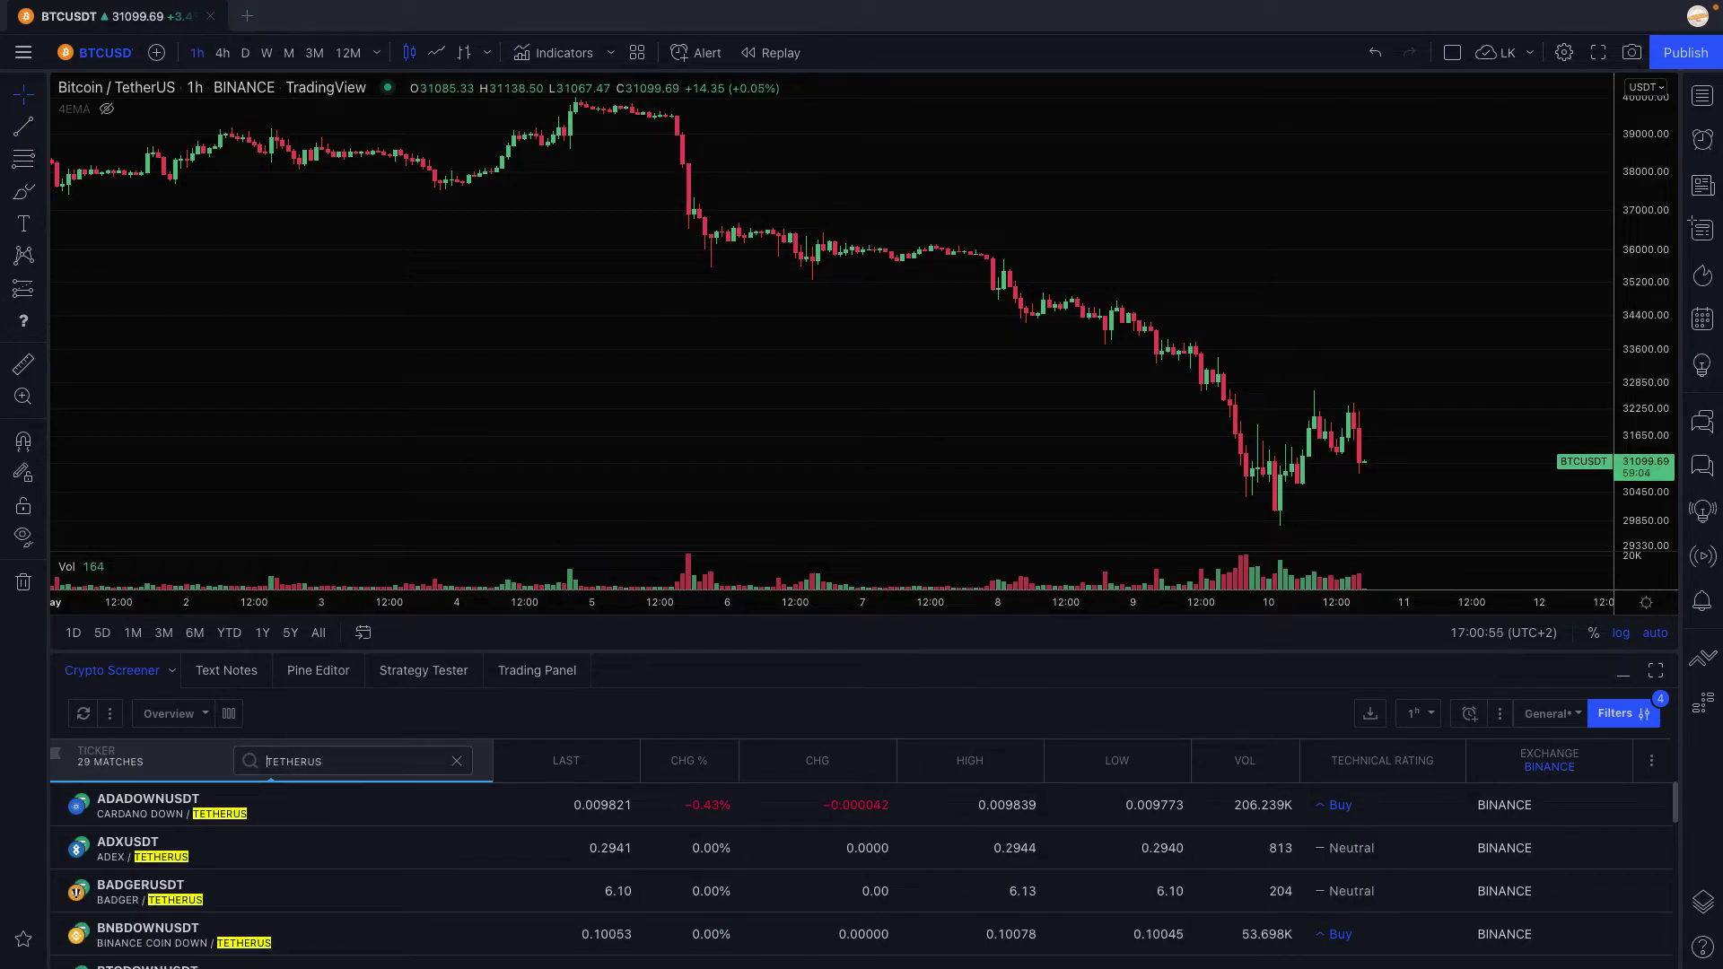
{"action": "type", "text": "/"}
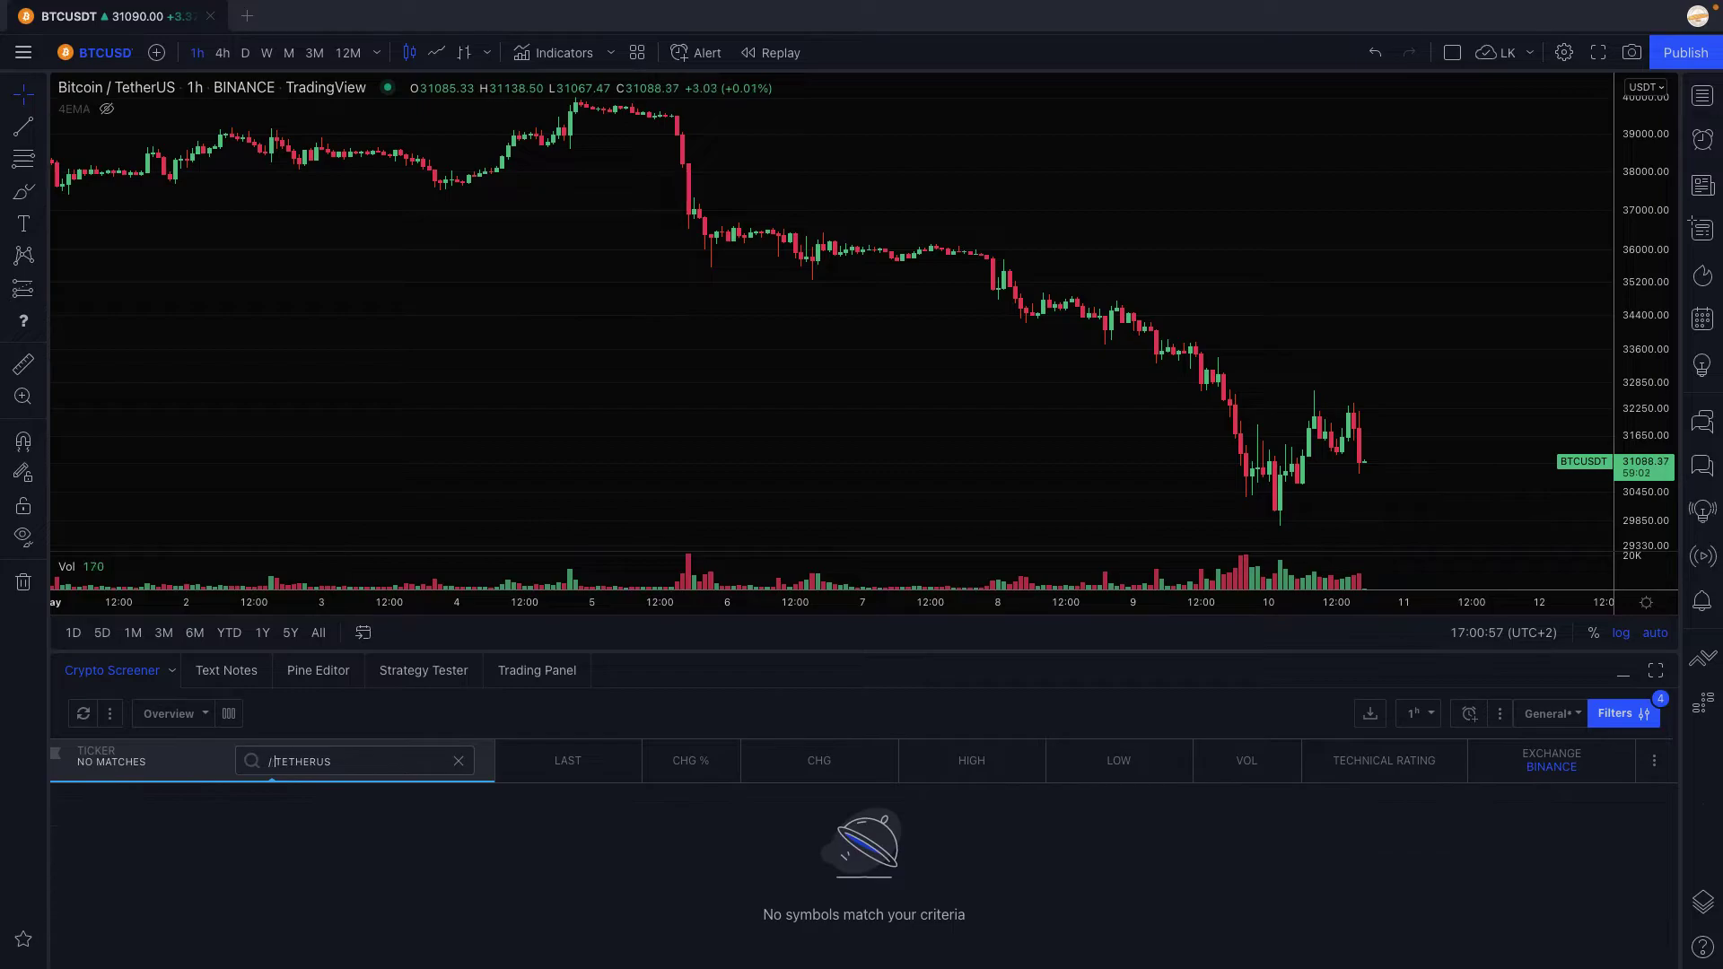
{"action": "key", "text": "BackSpace"}
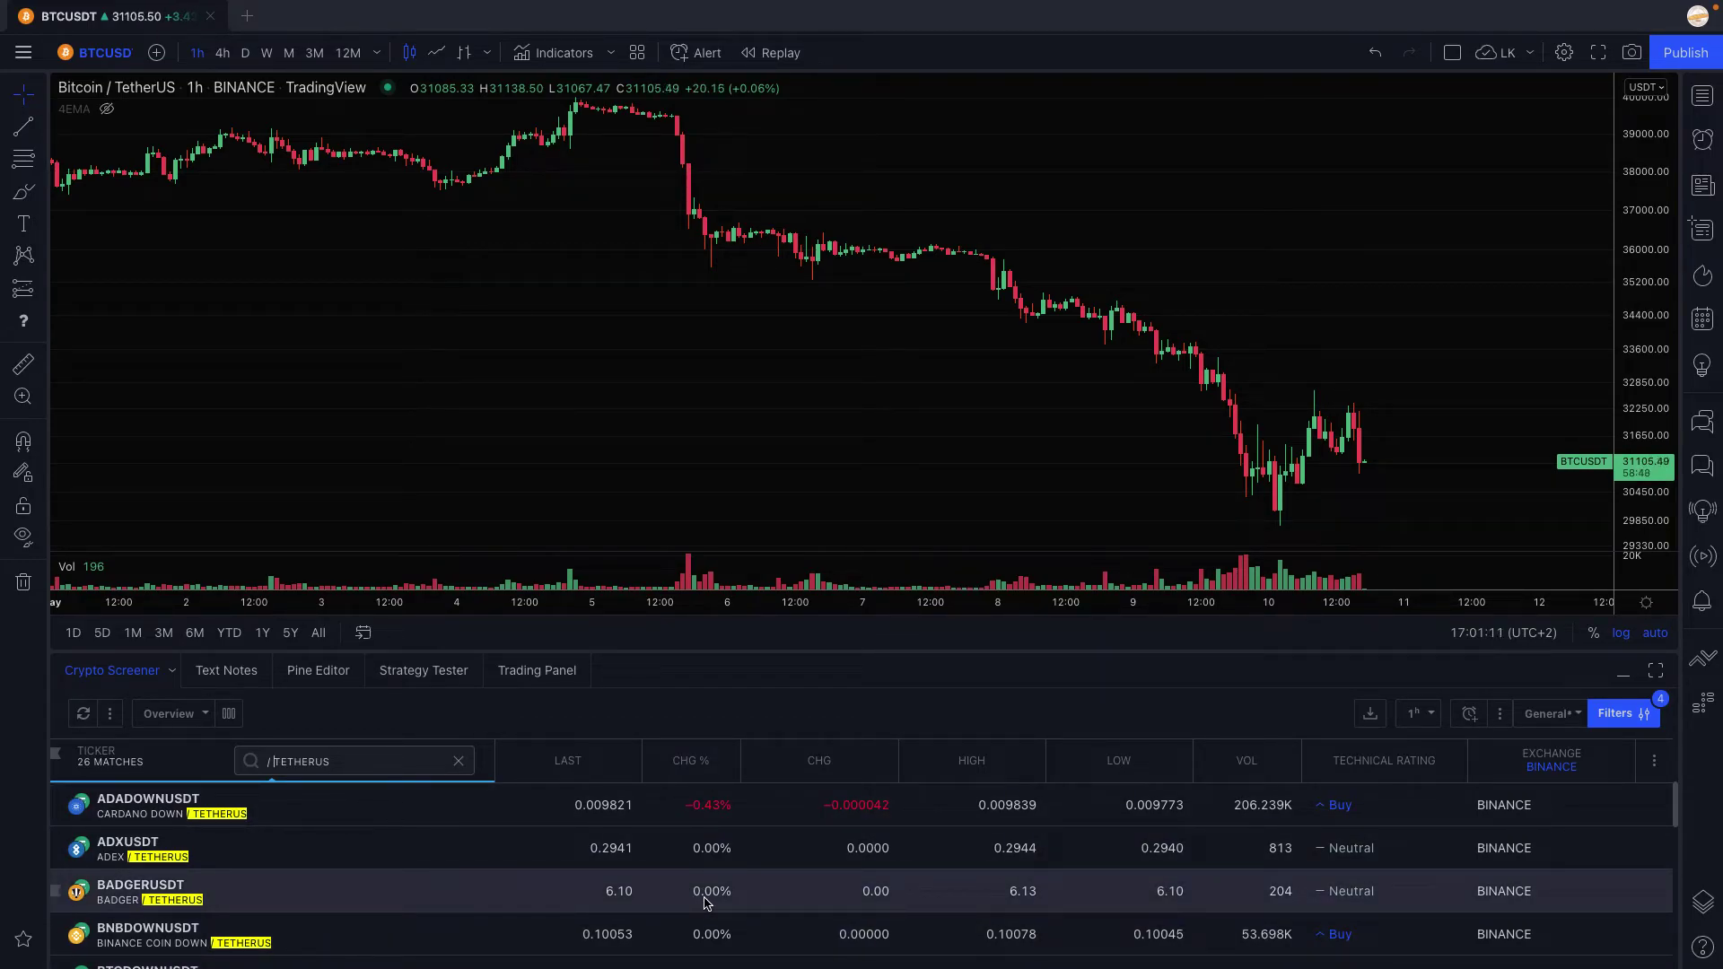
{"action": "key", "text": "ctrl+Left"}
{"action": "left_click", "coordinate": [503, 682]}
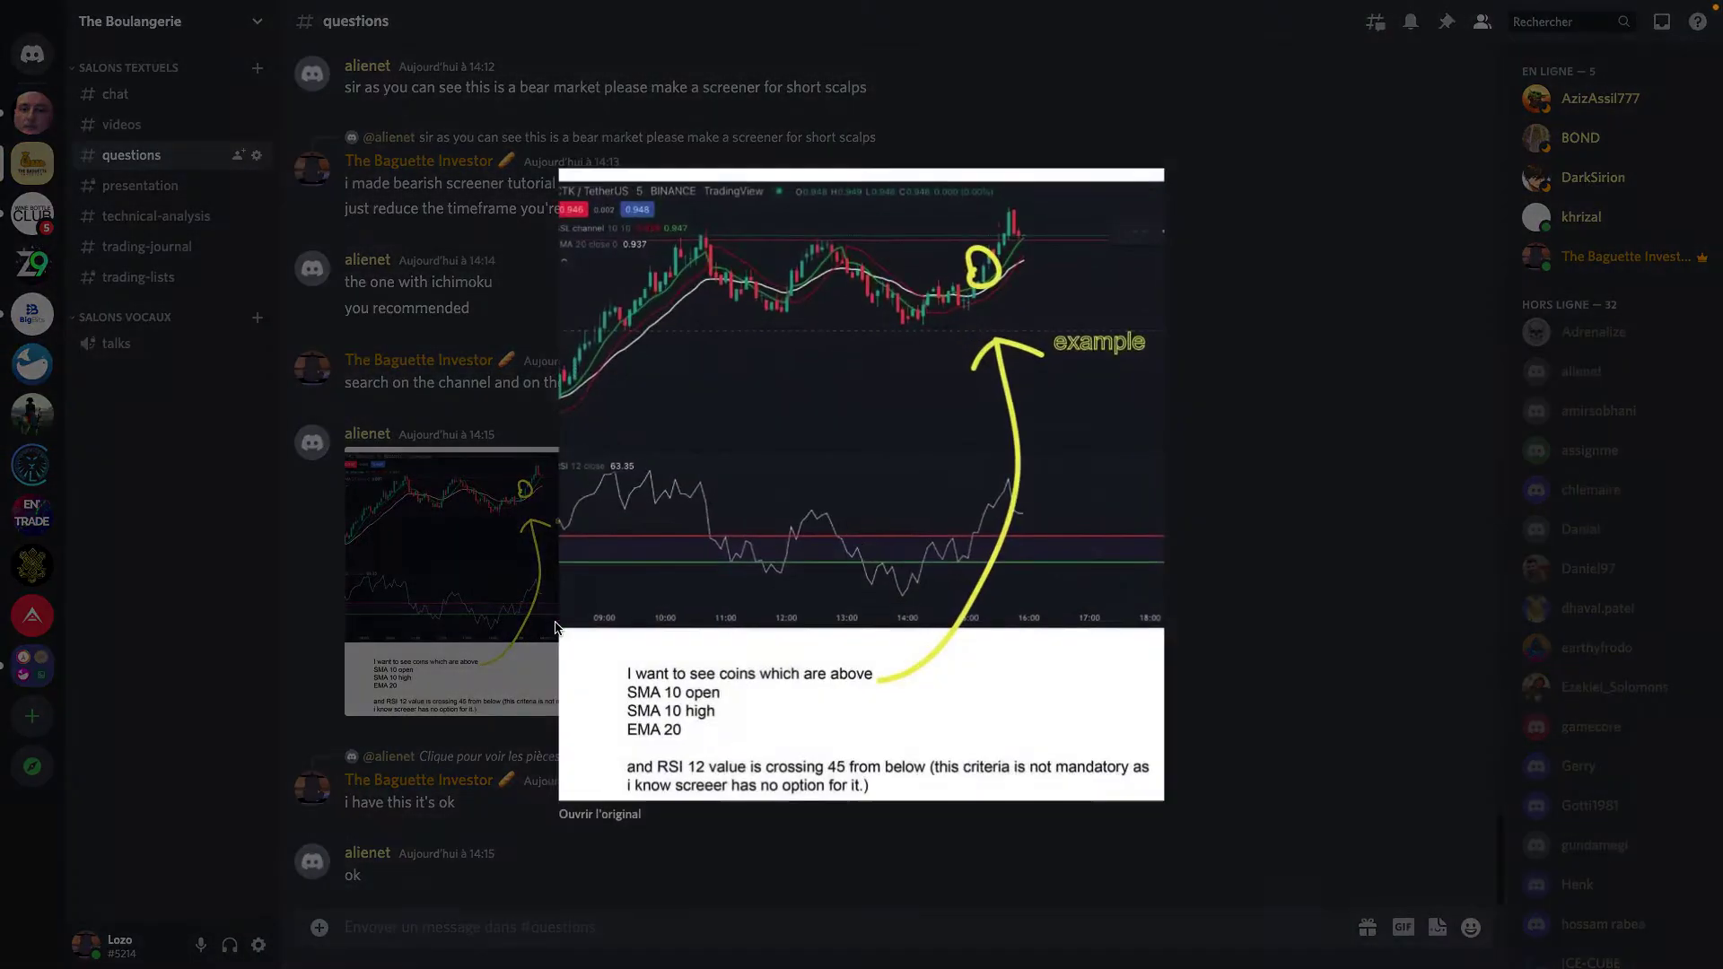
{"action": "key", "text": "ctrl+Right"}
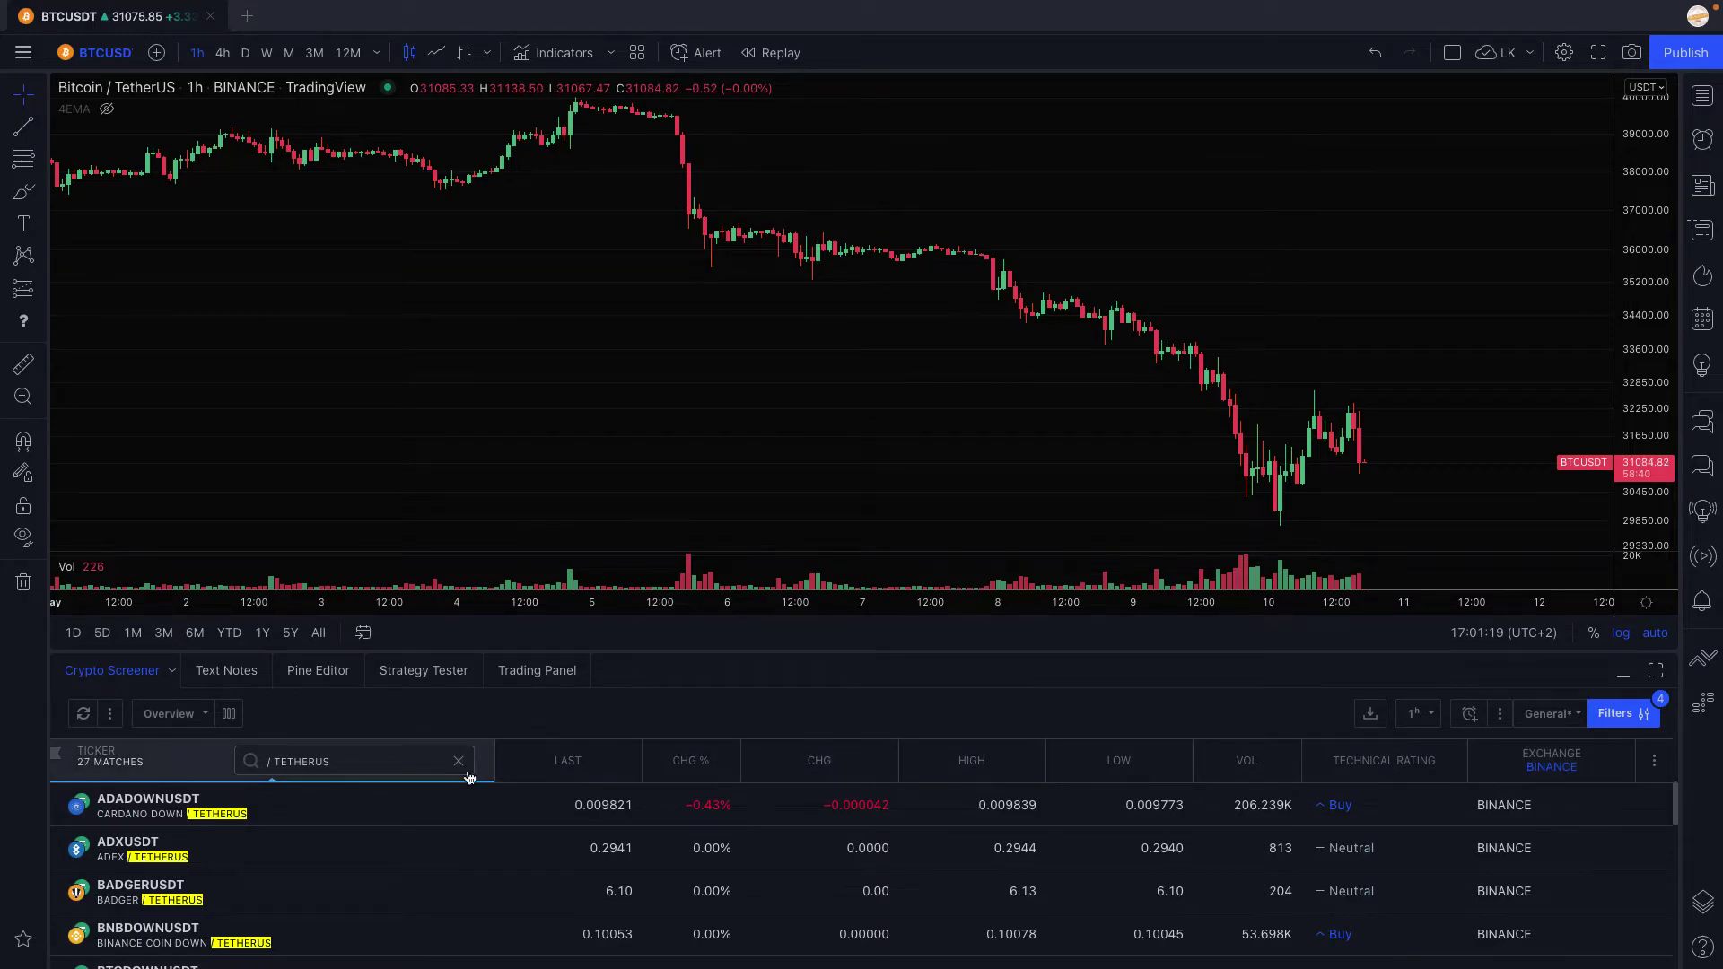
Switch the screener's column set to Performance.
{"action": "left_click", "coordinate": [197, 718]}
{"action": "left_click", "coordinate": [238, 863]}
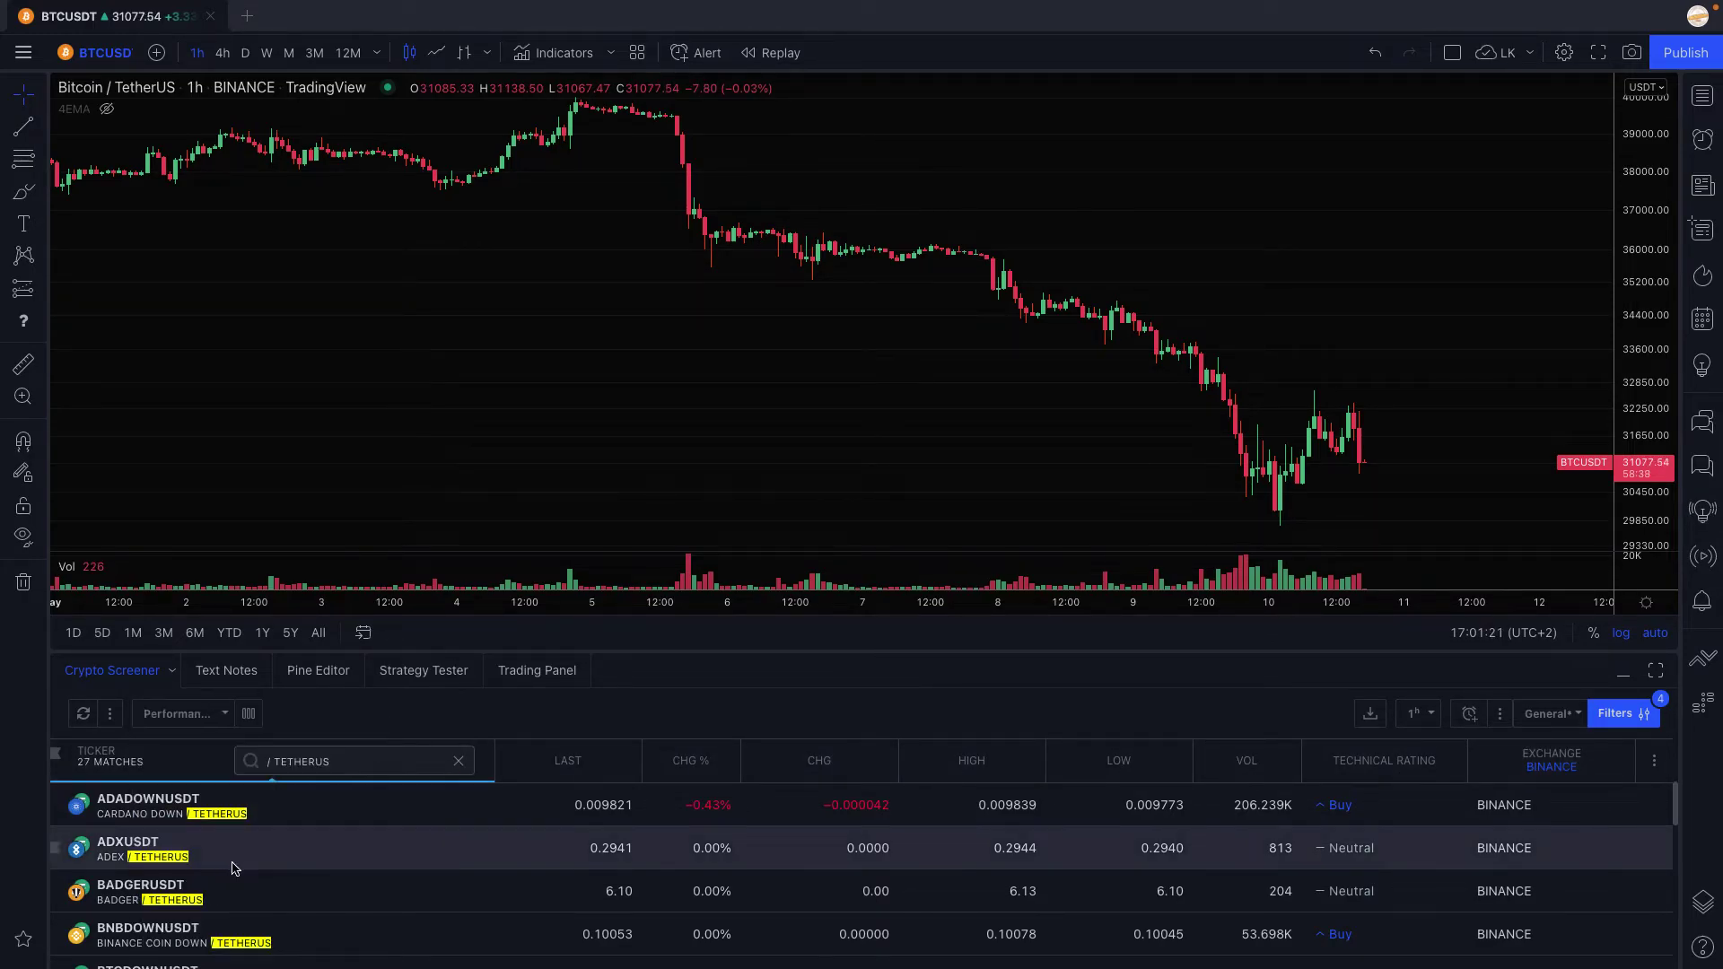
{"action": "left_click", "coordinate": [178, 714]}
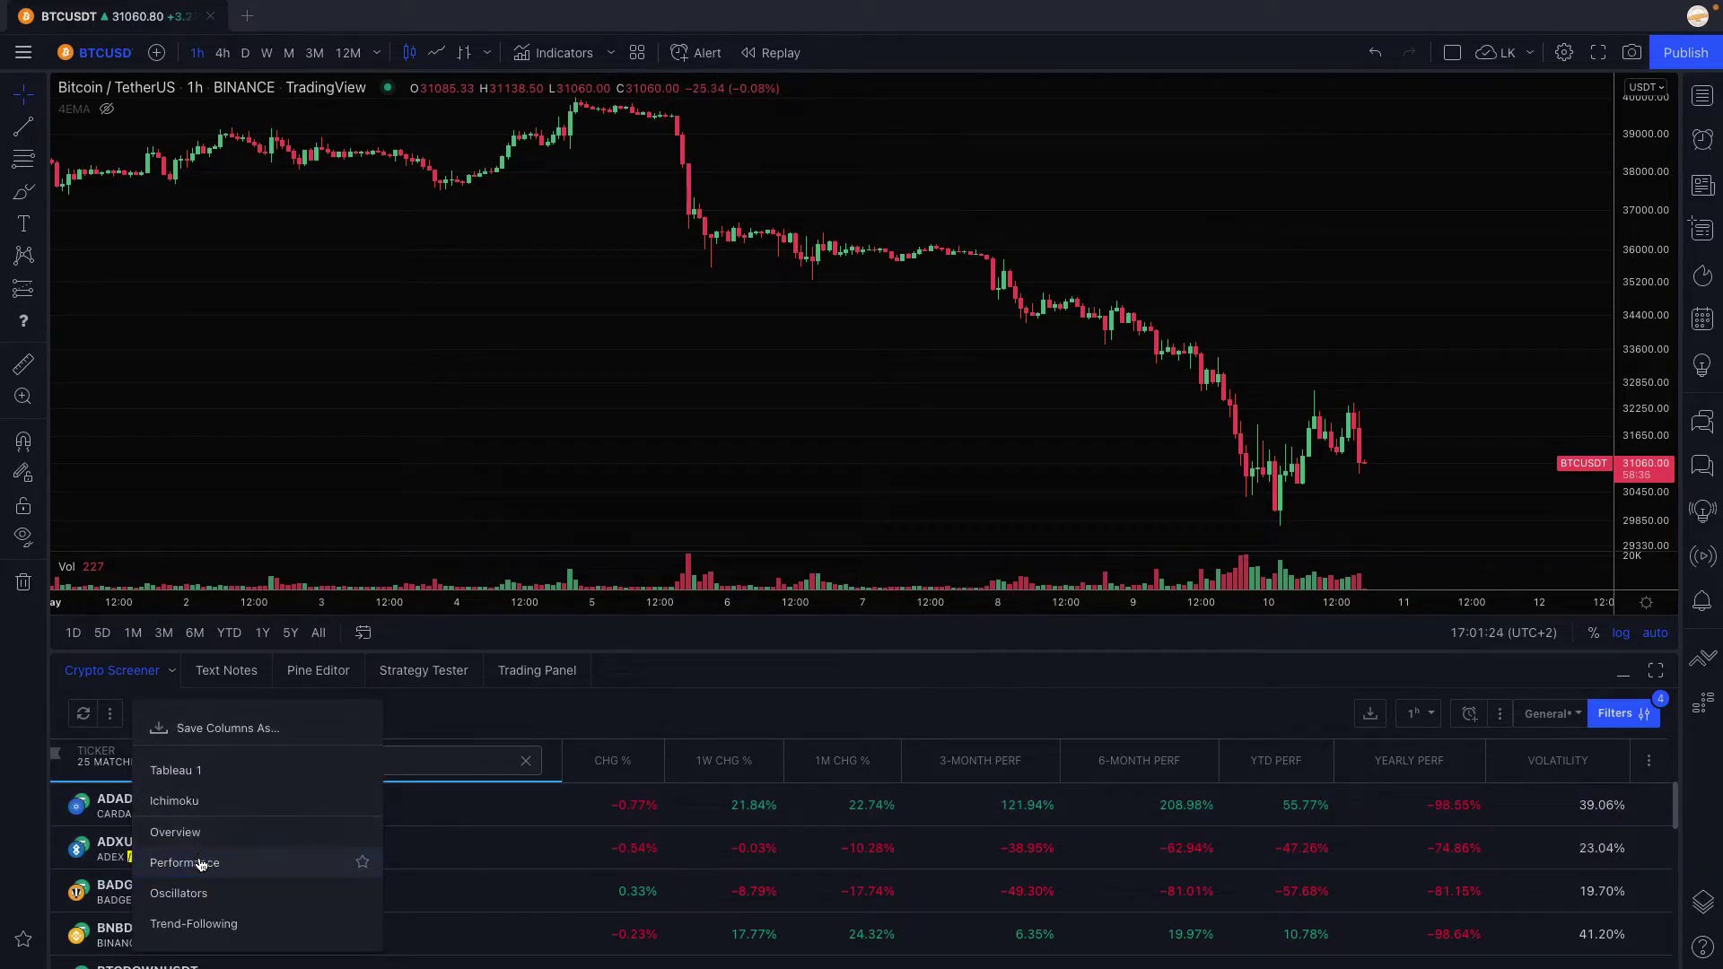
{"action": "left_click", "coordinate": [202, 724]}
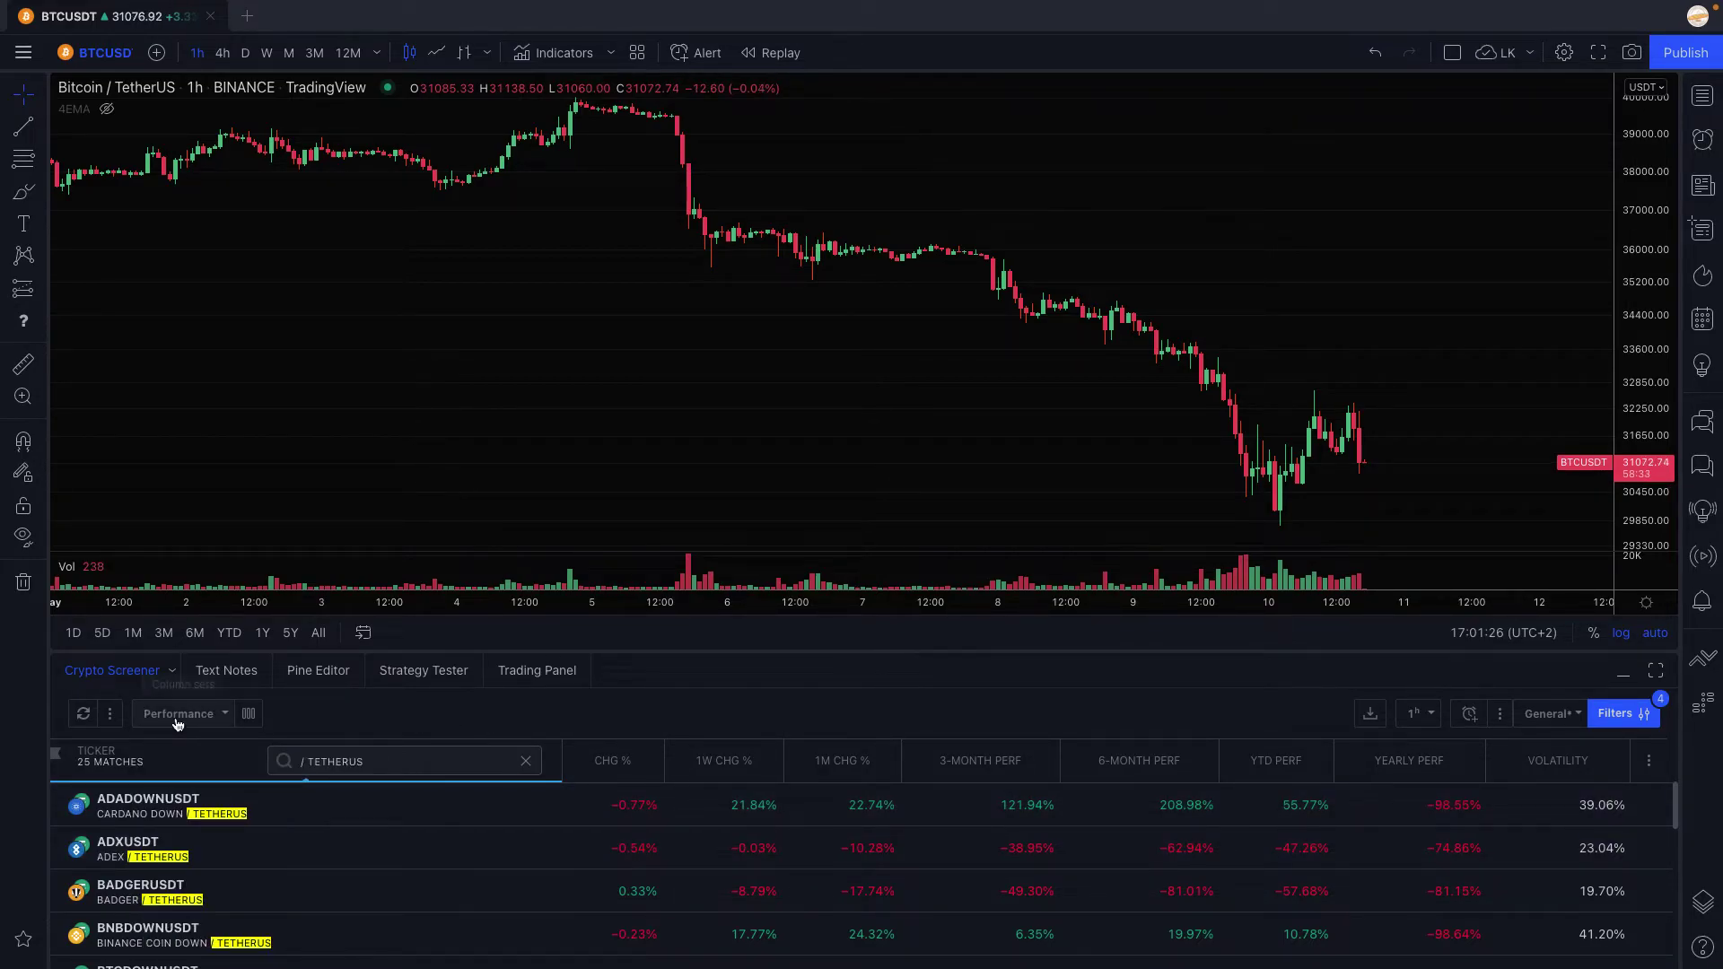
{"action": "left_click", "coordinate": [190, 718]}
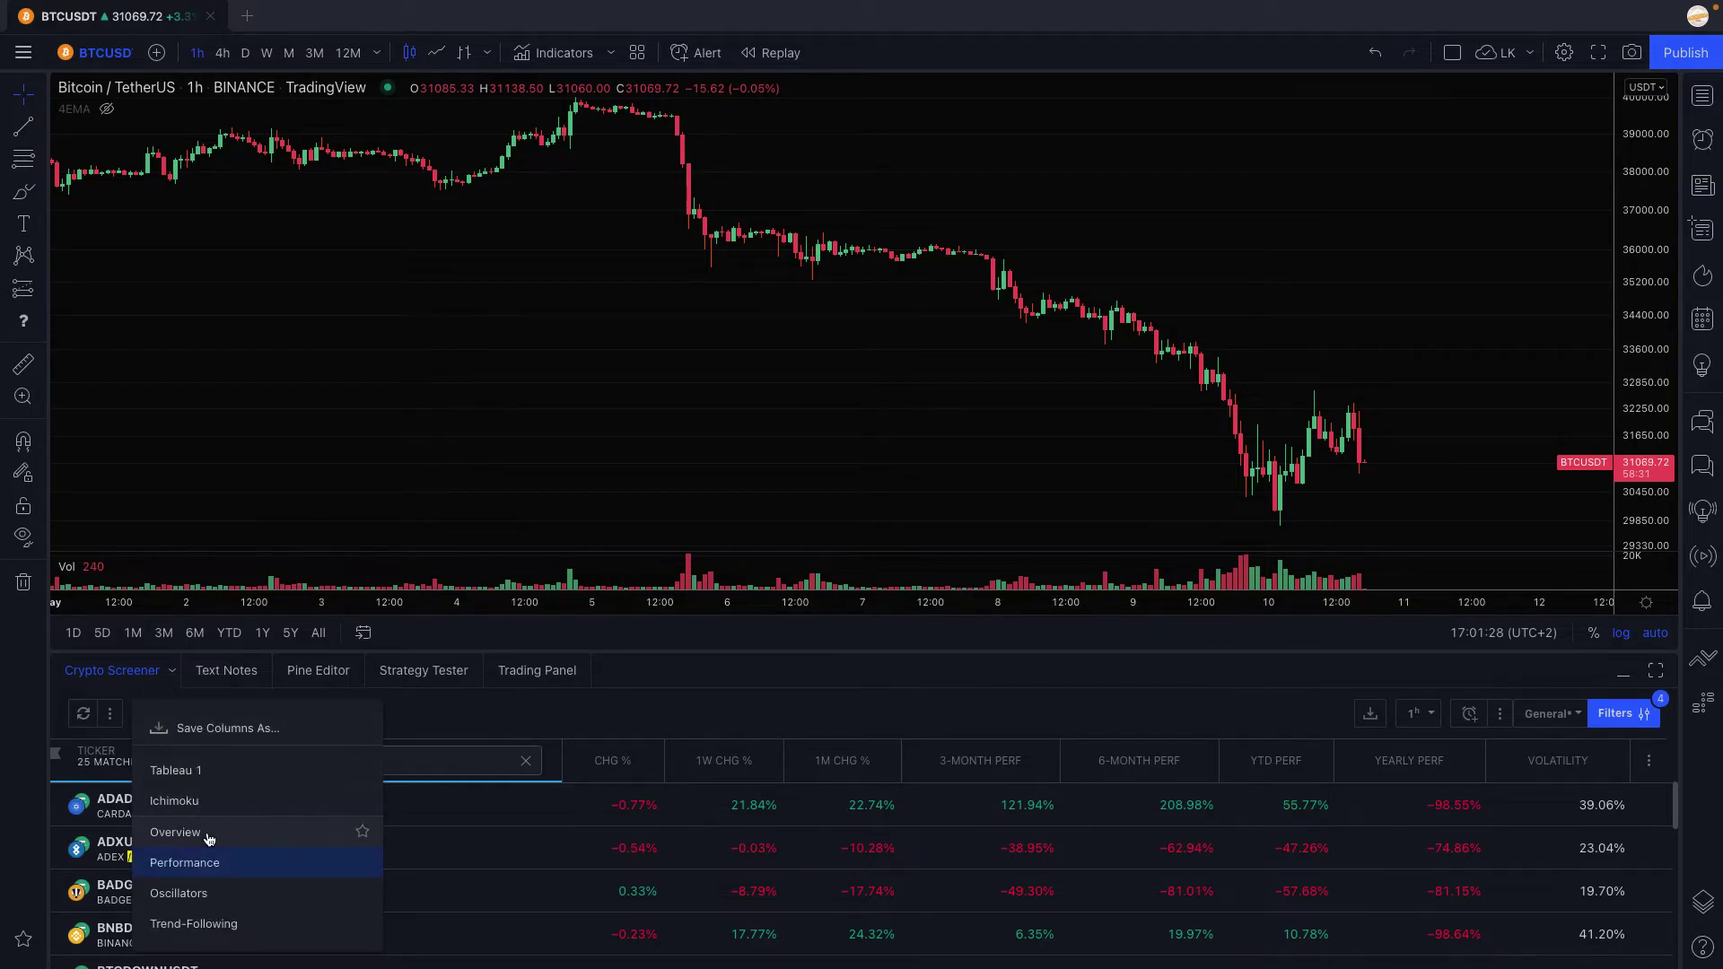
{"action": "left_click", "coordinate": [219, 862]}
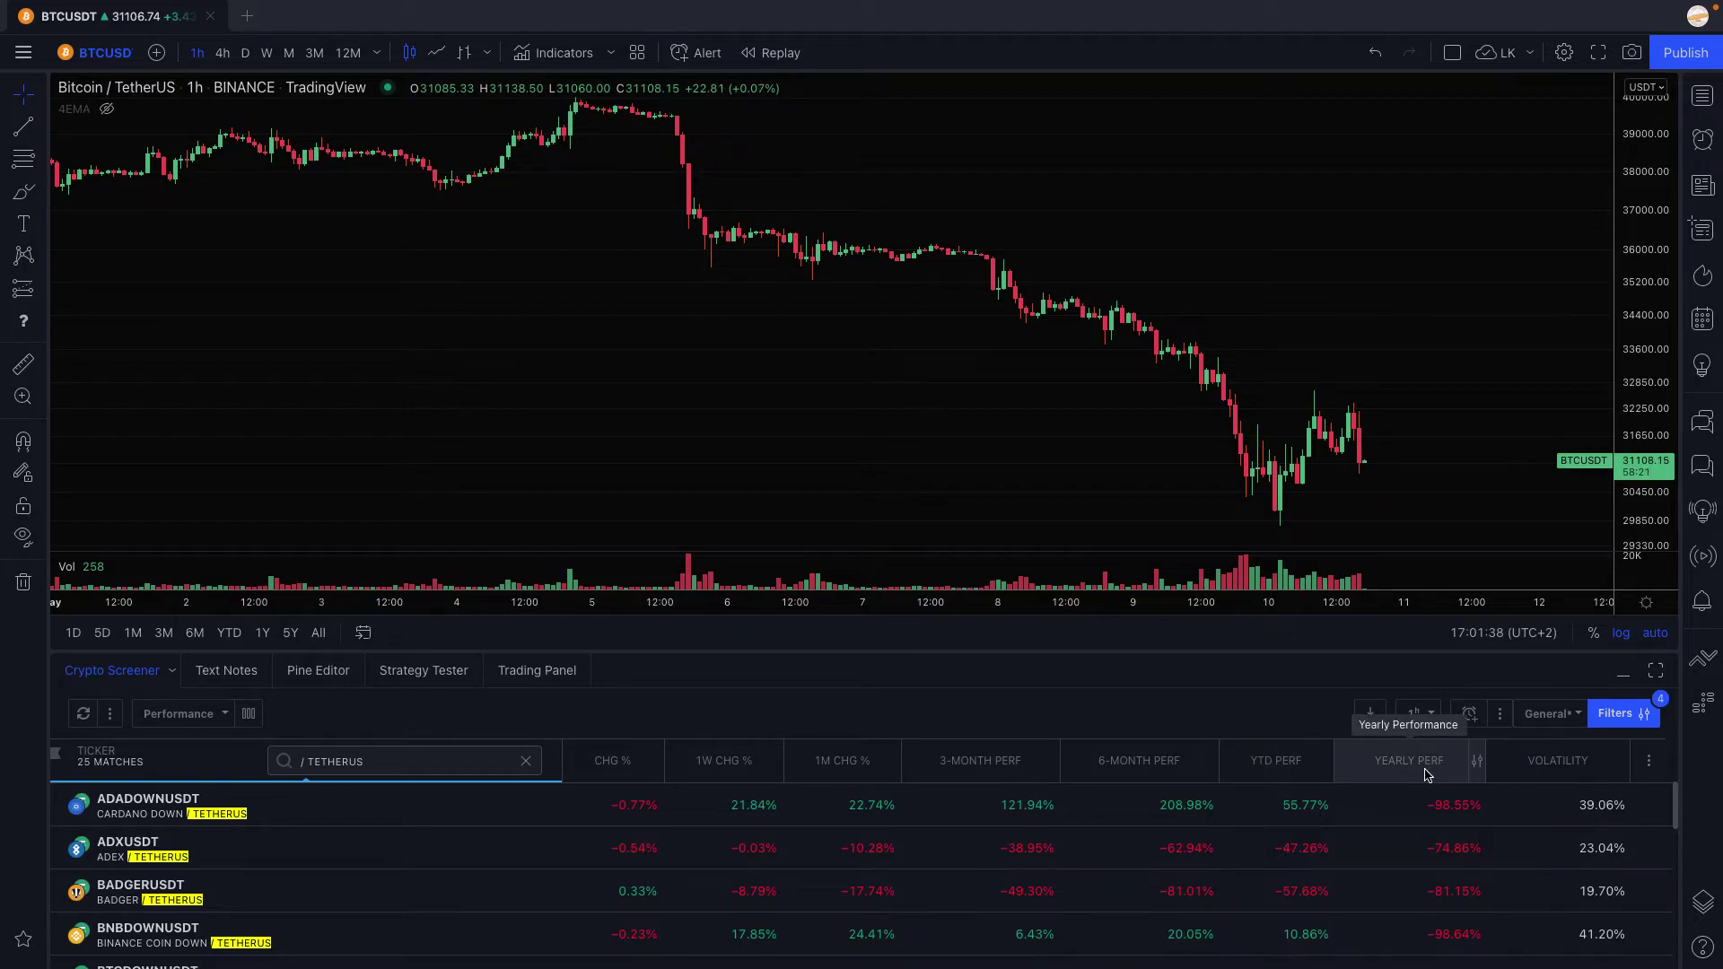
Move the Yearly Perf column left and remove the Volatility column.
{"action": "left_click_drag", "start_coordinate": [1426, 774], "coordinate": [1268, 799]}
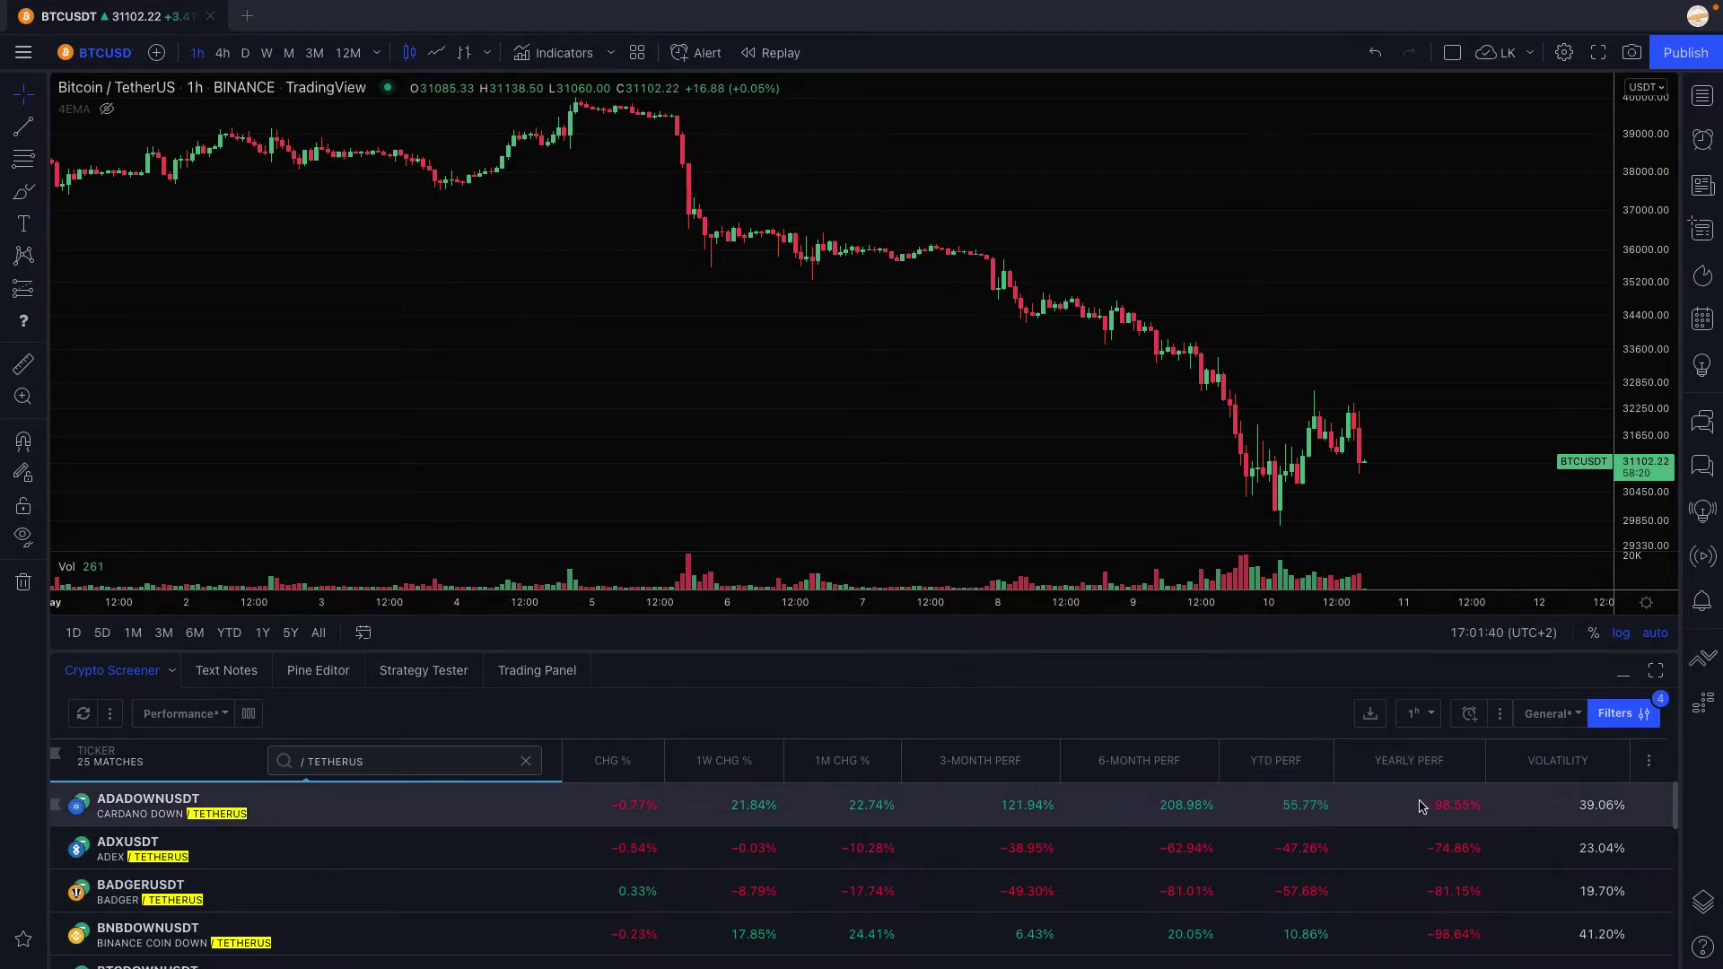
{"action": "right_click", "coordinate": [1530, 767]}
{"action": "left_click", "coordinate": [1557, 826]}
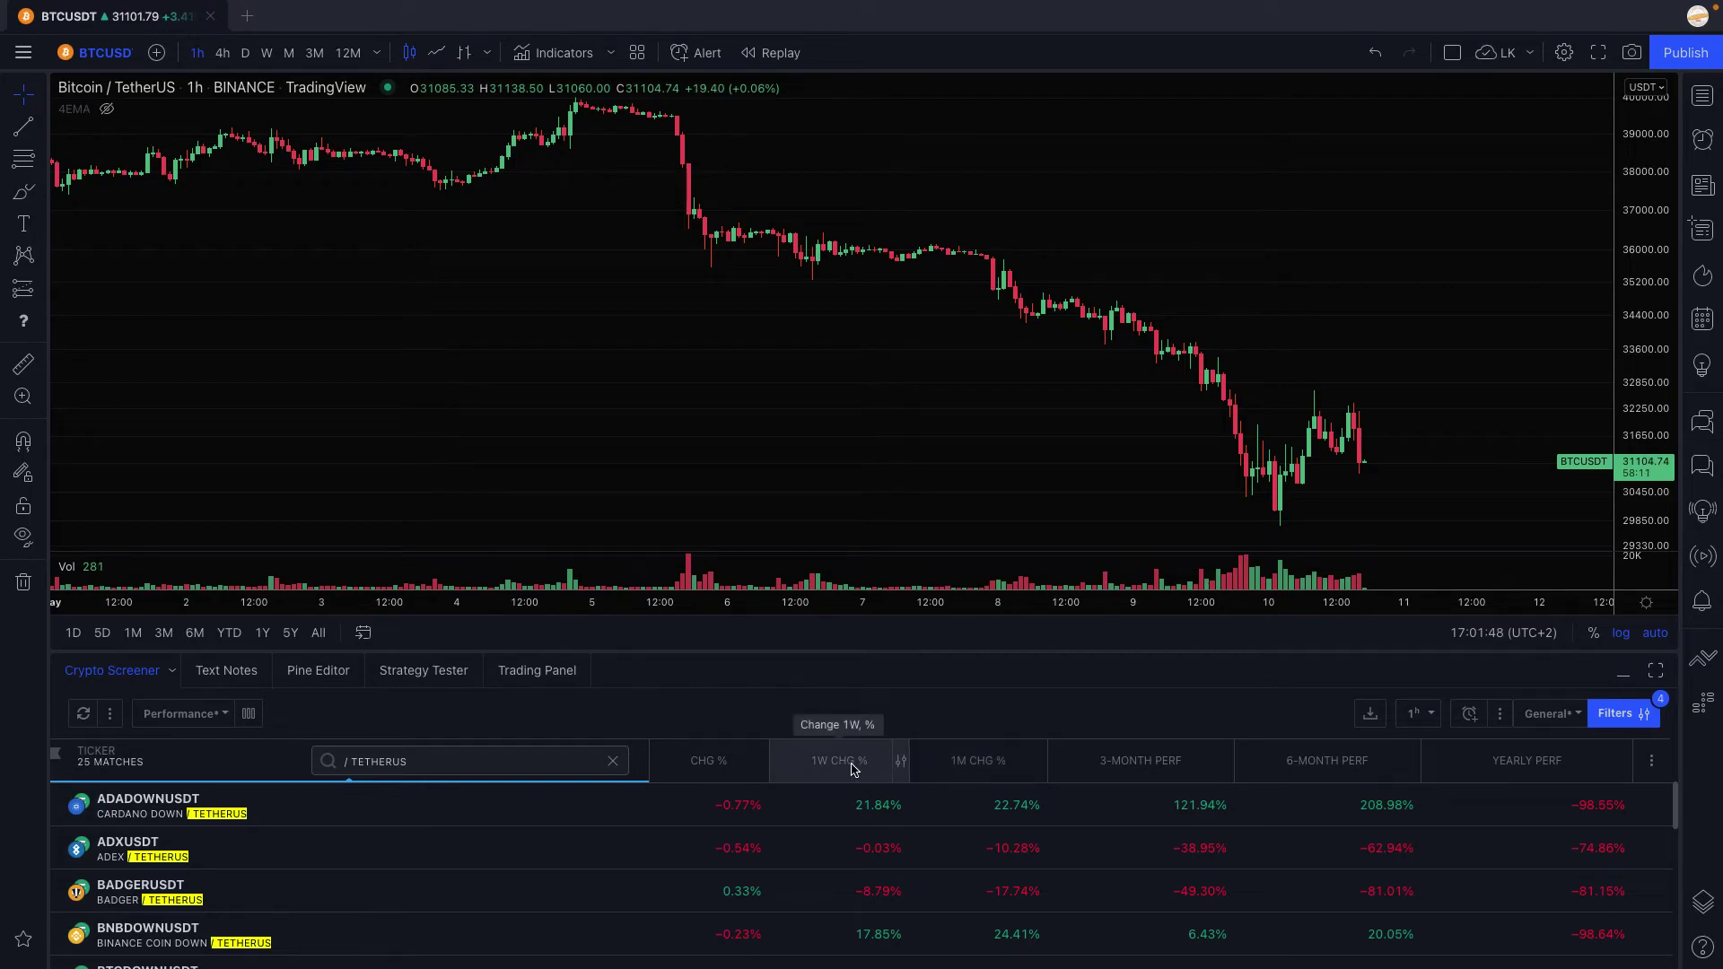
Sort by 1W change, then chart DOTDOWNUSDT, ADADOWNUSDT and finally BTCDOWNUSDT.
{"action": "left_click", "coordinate": [1418, 715]}
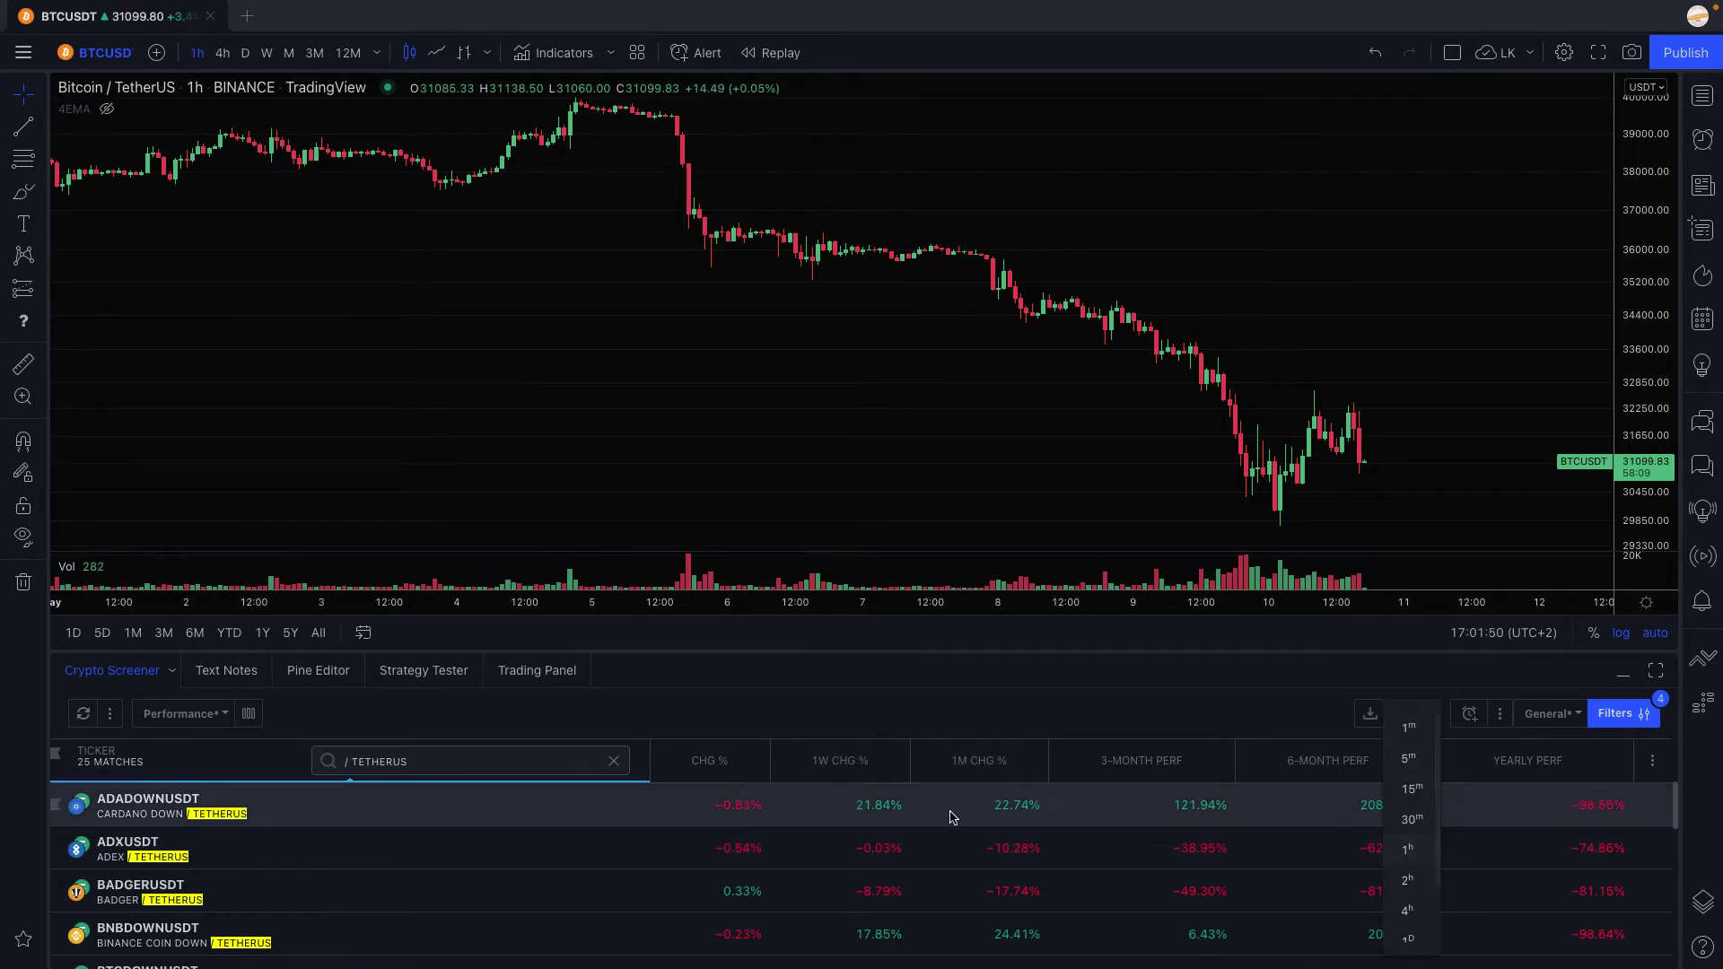
{"action": "left_click", "coordinate": [838, 769]}
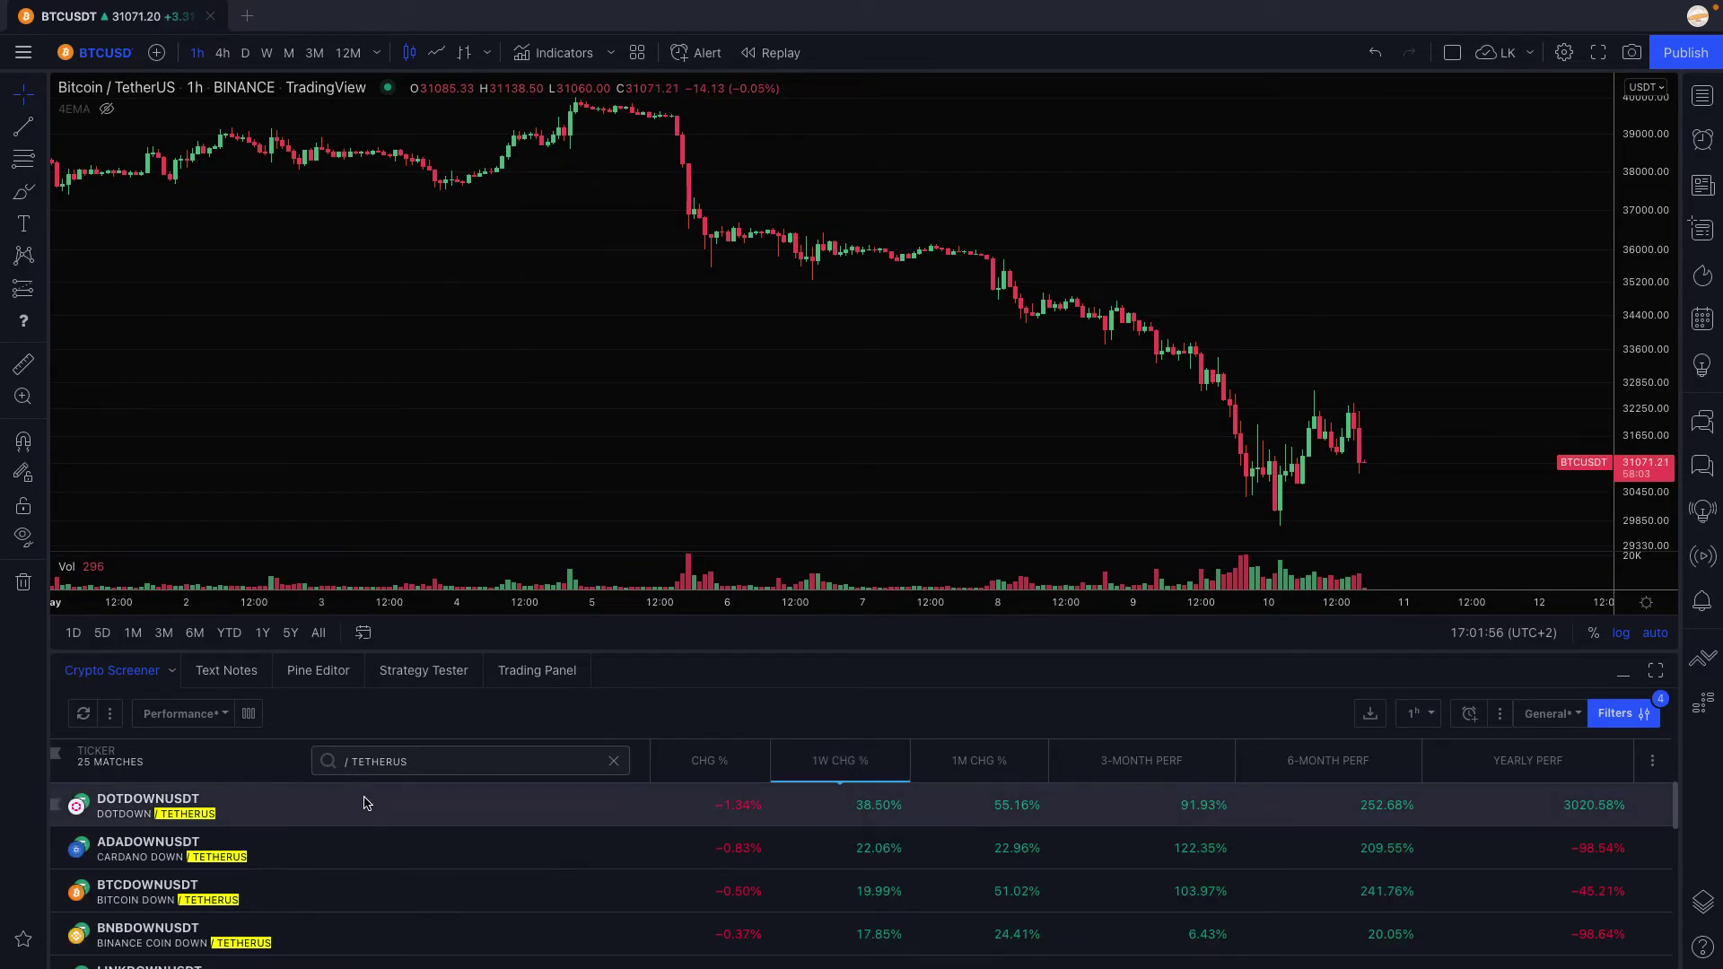
{"action": "left_click", "coordinate": [150, 807]}
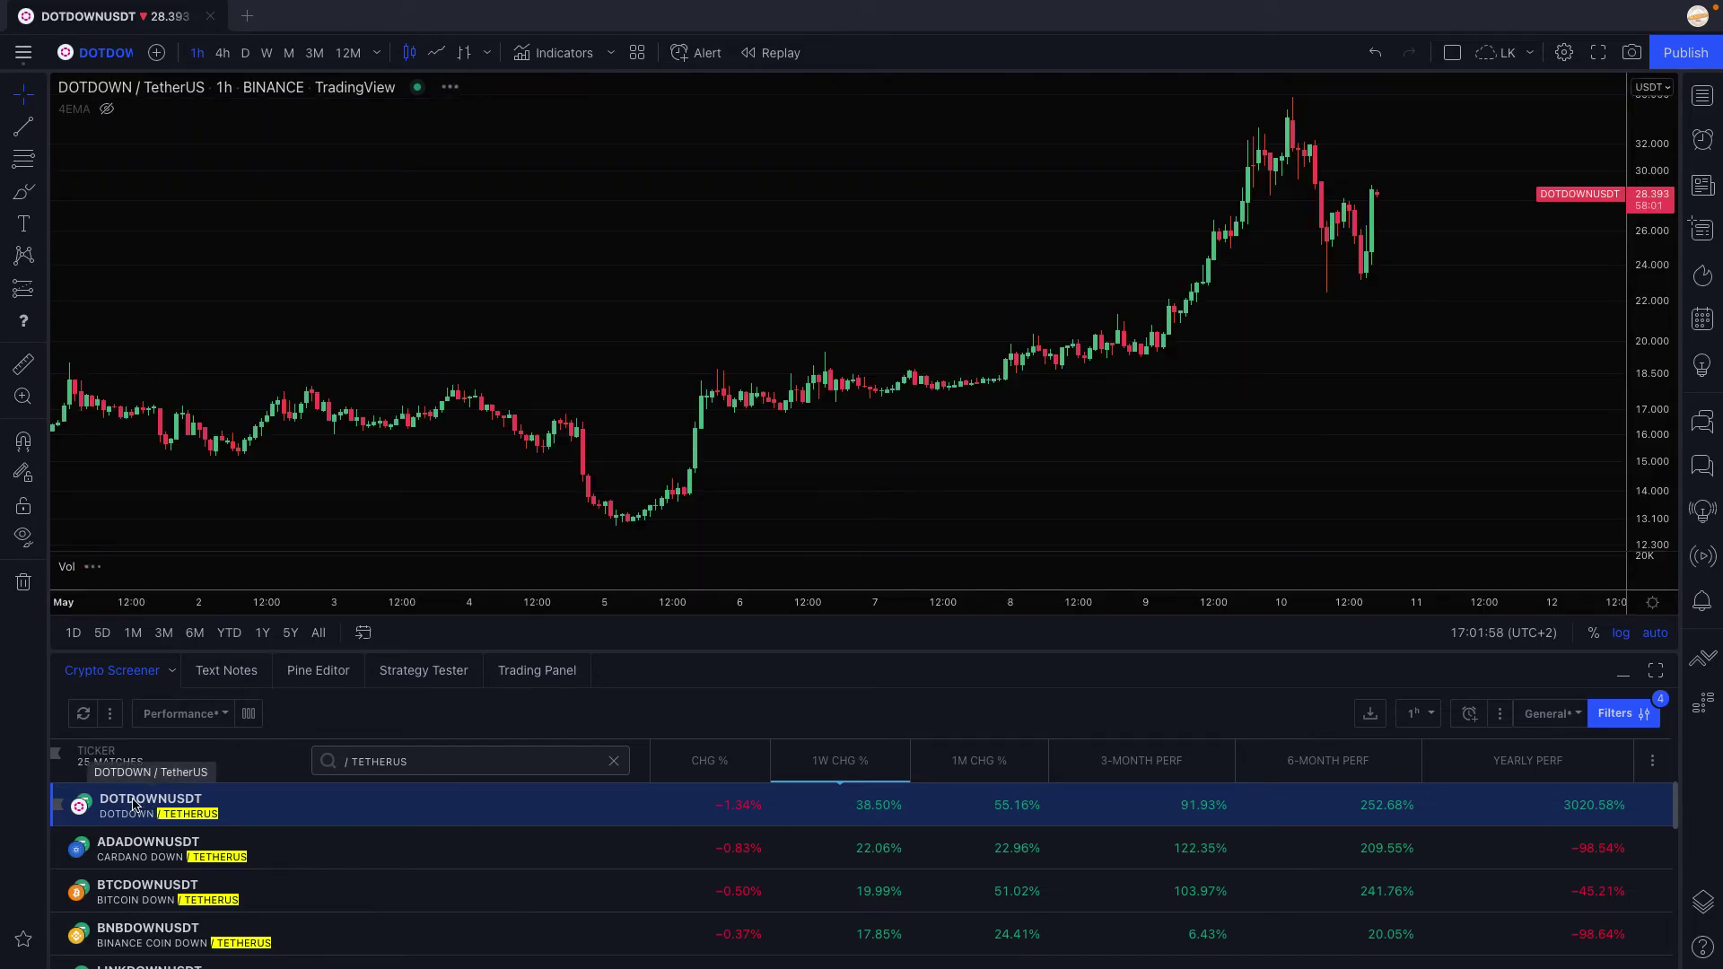
{"action": "left_click", "coordinate": [166, 849]}
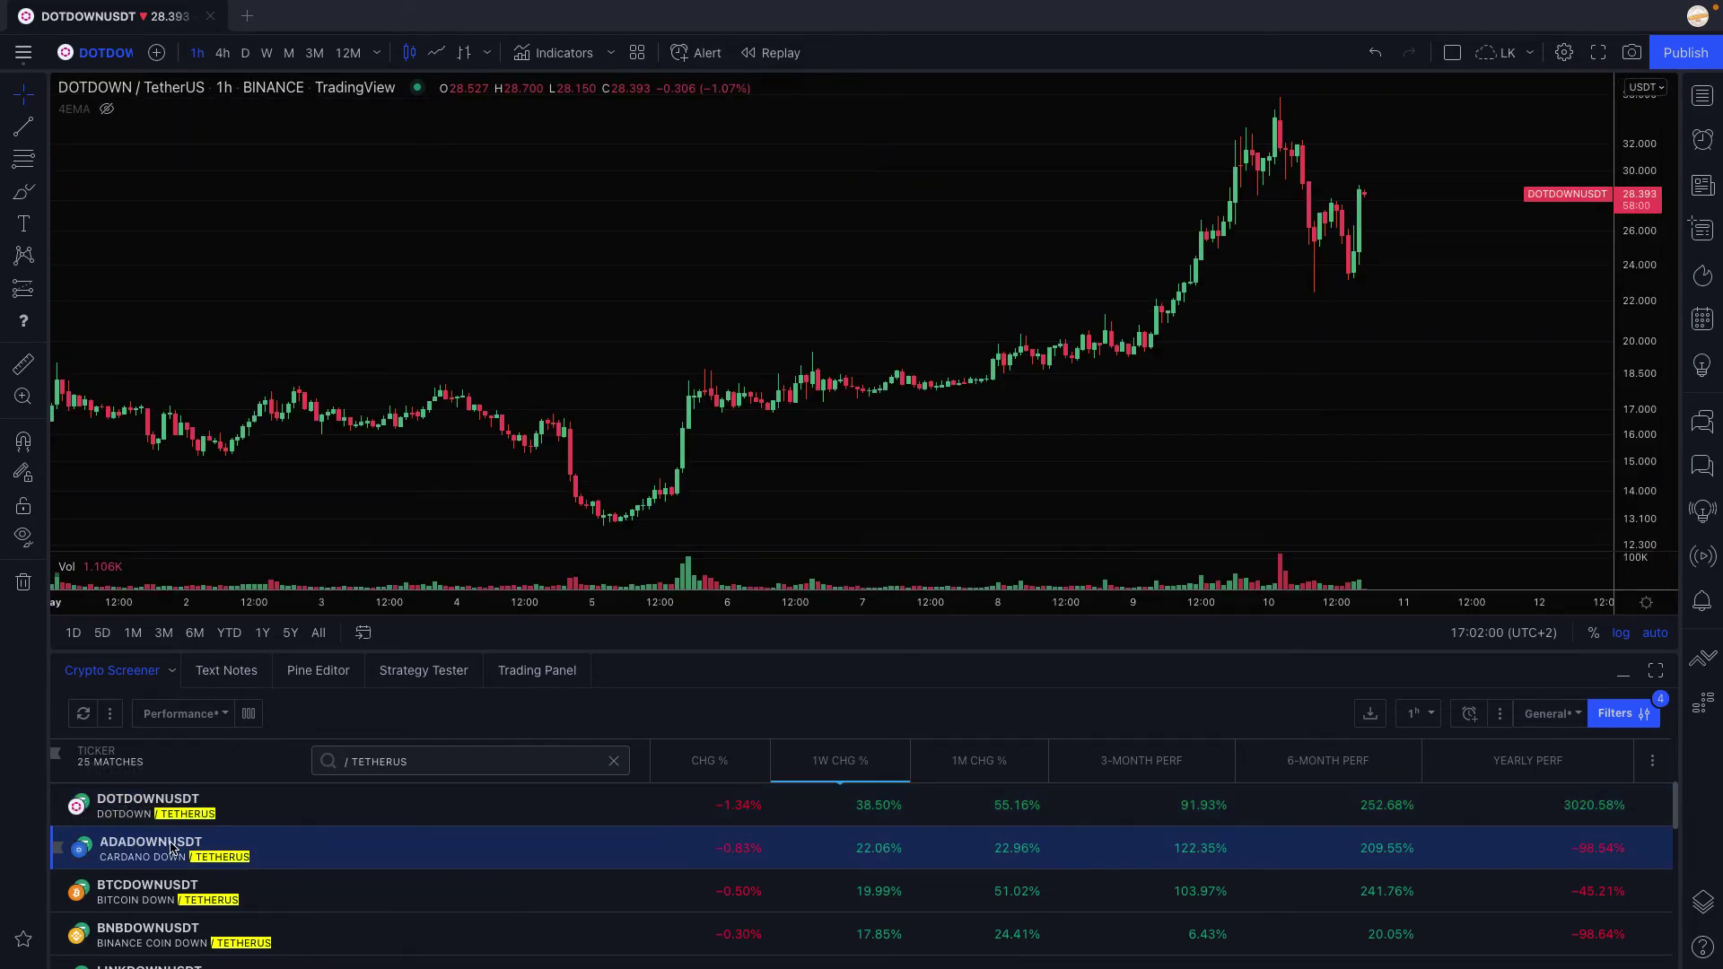
{"action": "left_click", "coordinate": [182, 895]}
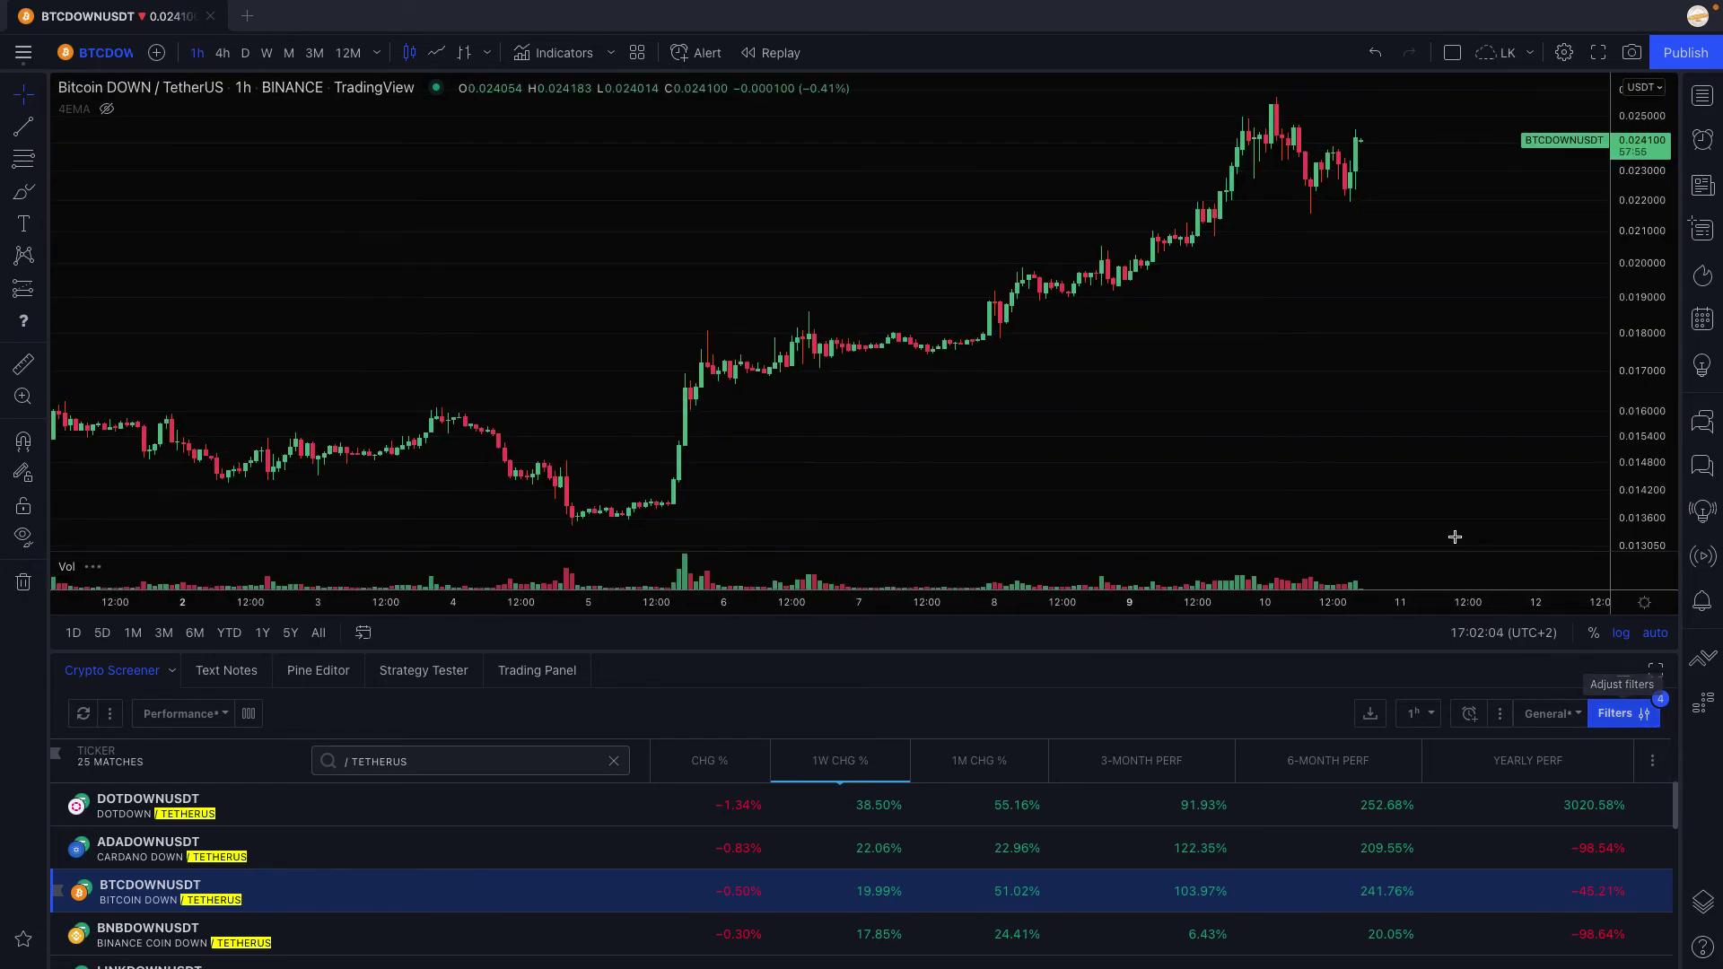
Review the Exchange, RSI, EMA and SMA filters, then close the Filters dialog.
{"action": "left_click", "coordinate": [1597, 717]}
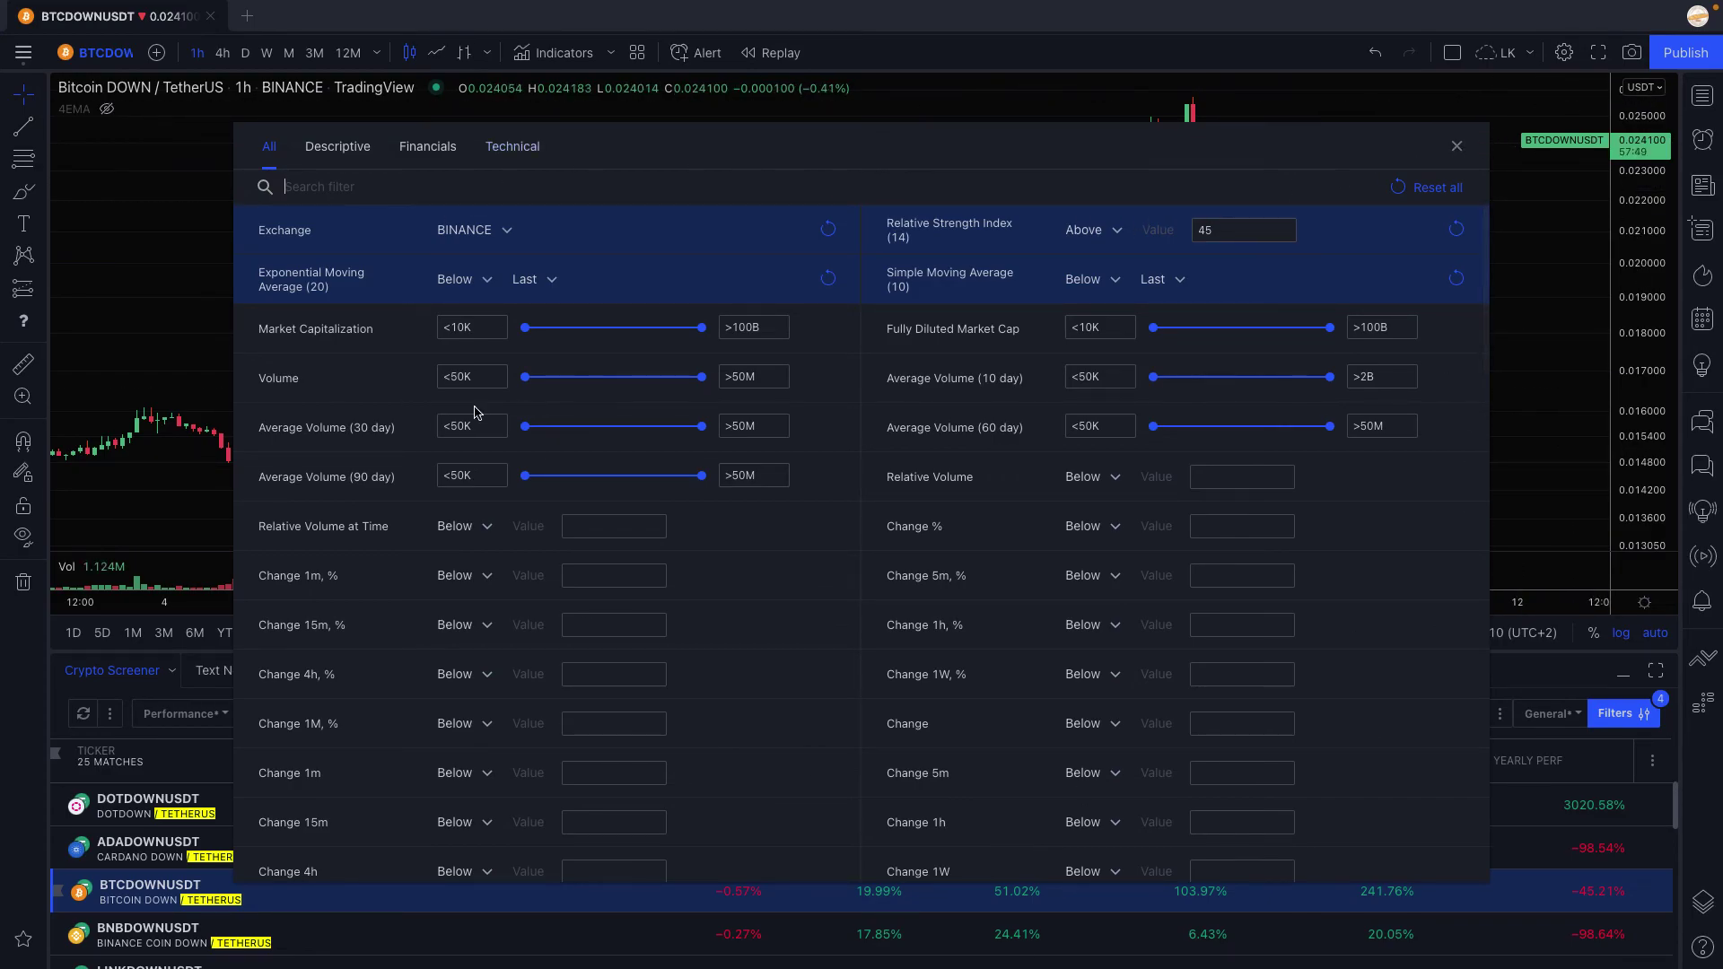
{"action": "left_click", "coordinate": [1472, 143]}
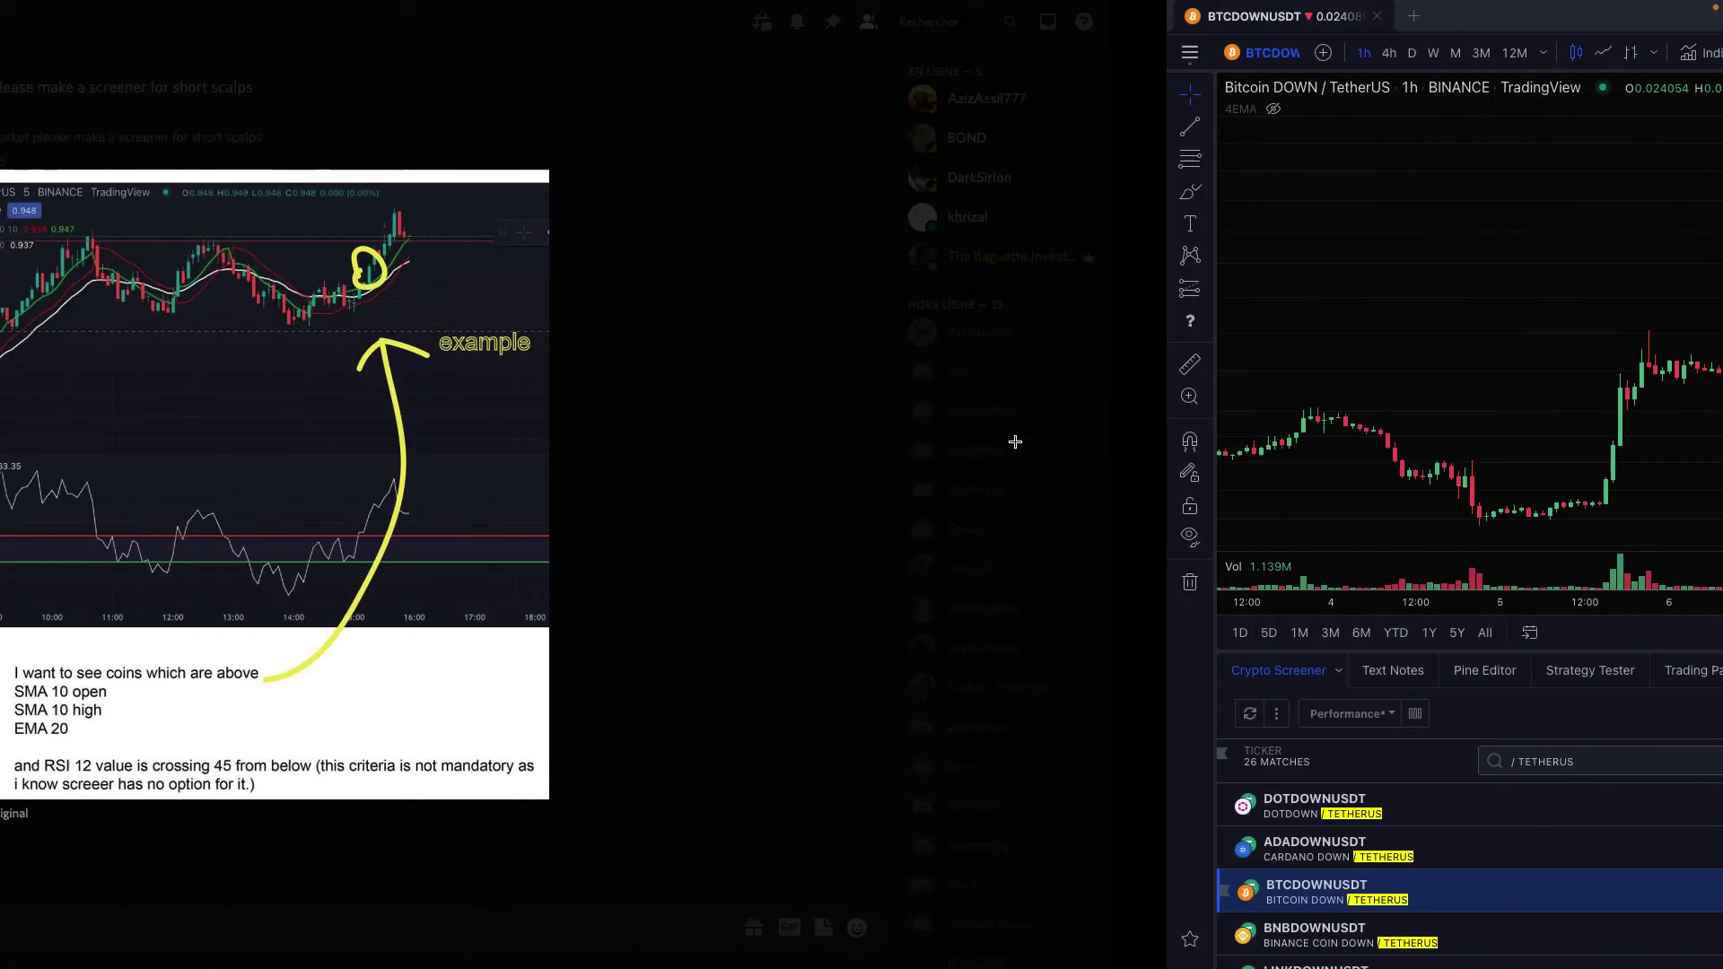